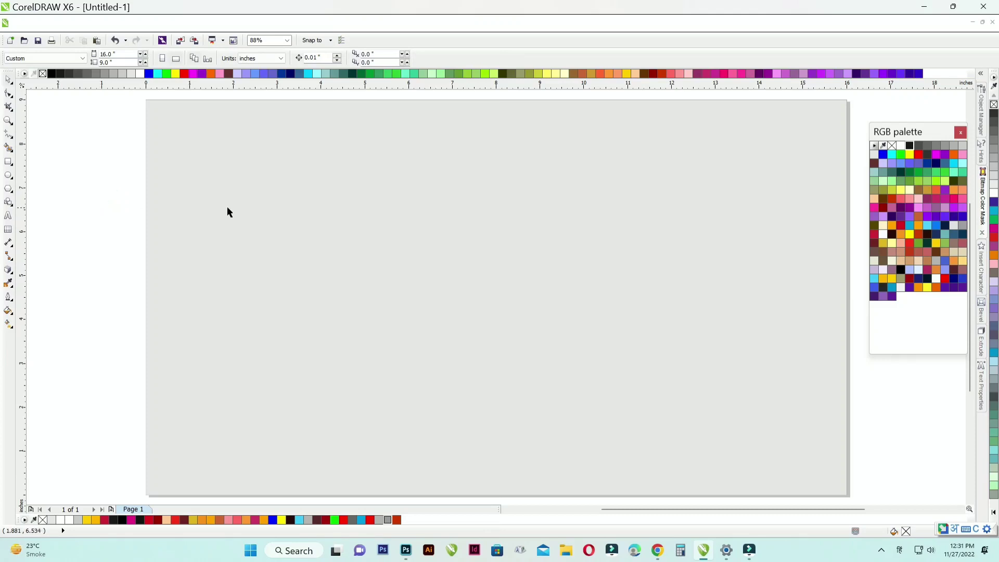
Step: Fill the page-size background rectangle with a radial gradient, from a white centre to grey edges
click(11, 324)
drag(353, 227, 487, 313)
click(58, 57)
click(47, 87)
click(124, 73)
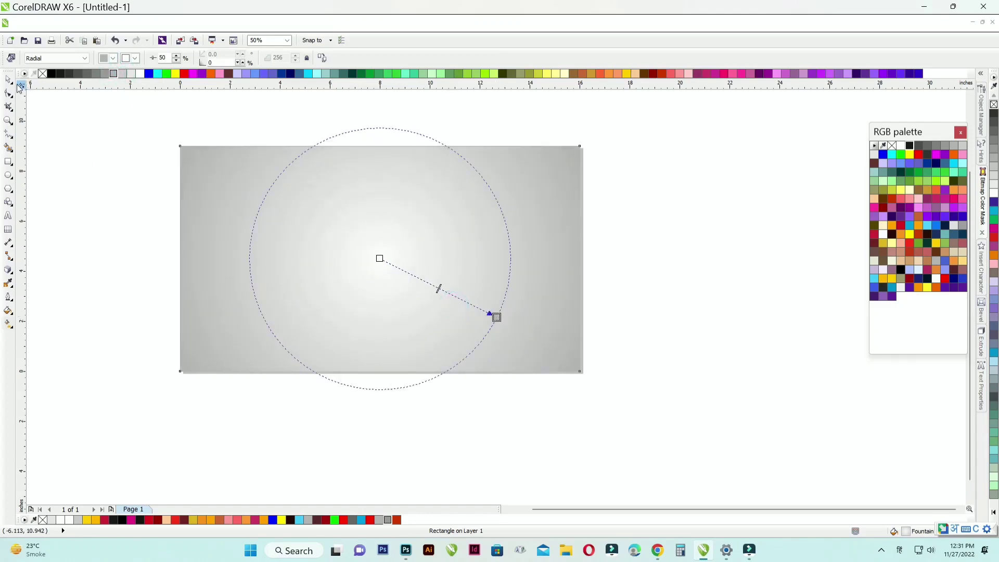
key(space)
click(72, 146)
key(shift+F4)
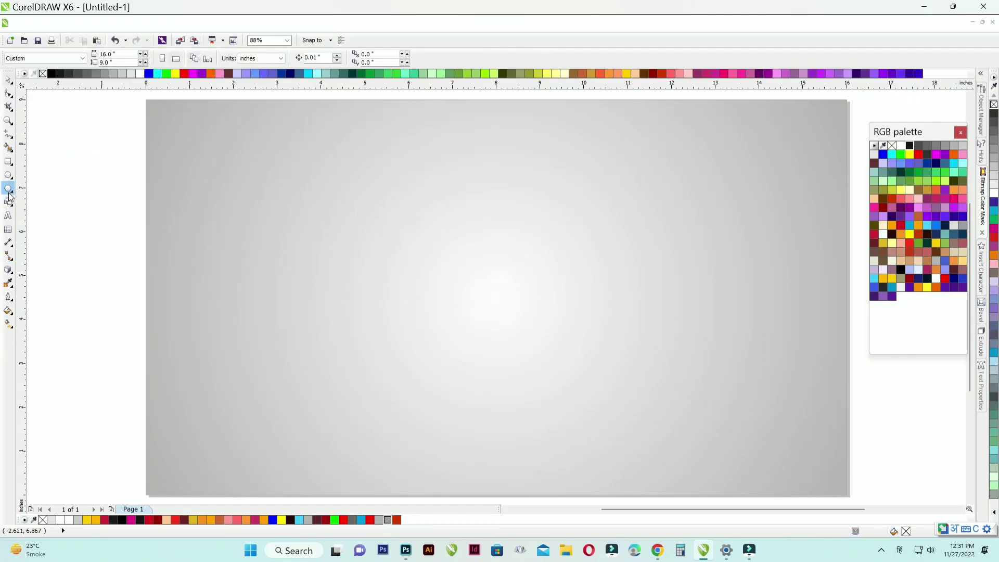
Step: Draw a square about 4.73 inches wide on the background and round its corners to about 0.63 inches
click(9, 163)
drag(326, 224, 527, 408)
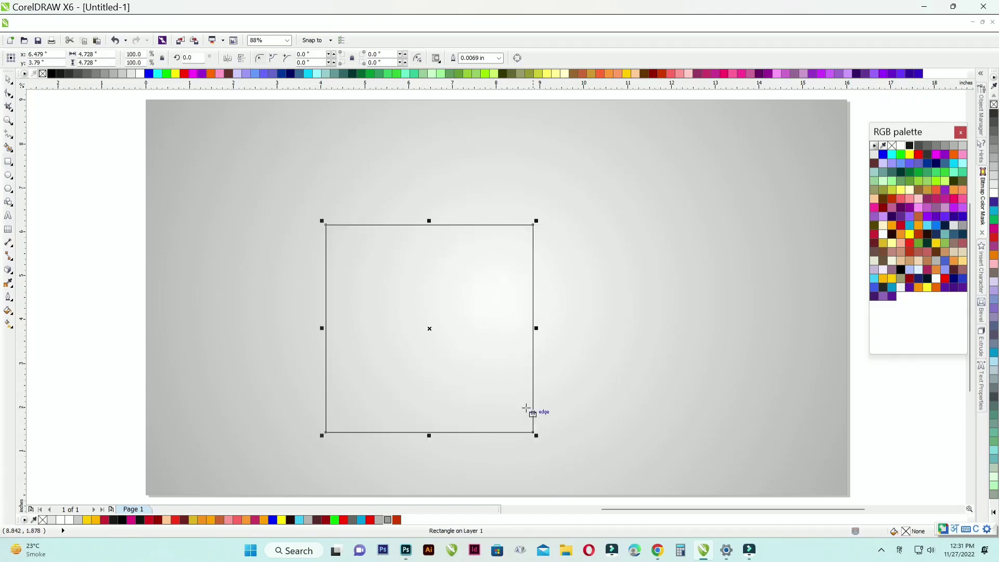
click(11, 108)
drag(326, 225, 342, 257)
click(8, 79)
scroll(390, 230, down, 2)
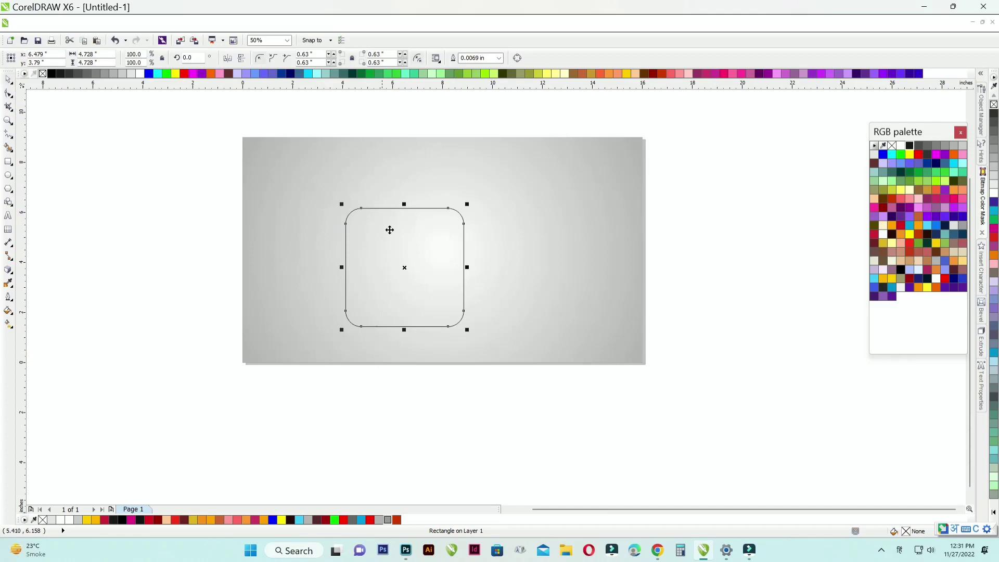
Step: Fill the rounded square with a diagonal linear gradient from bright blue at its upper left to black at its lower right
click(8, 325)
drag(367, 214, 441, 313)
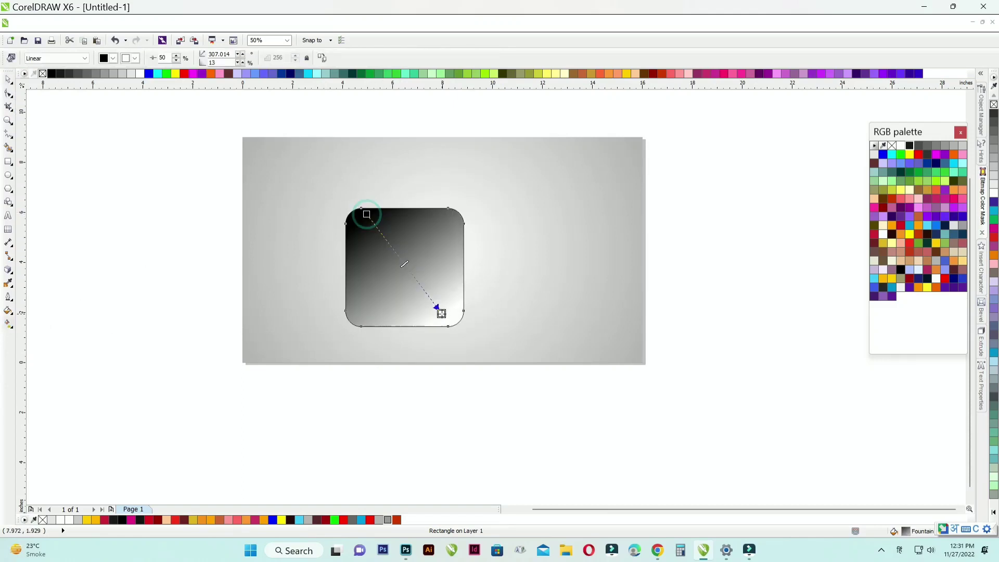
click(956, 277)
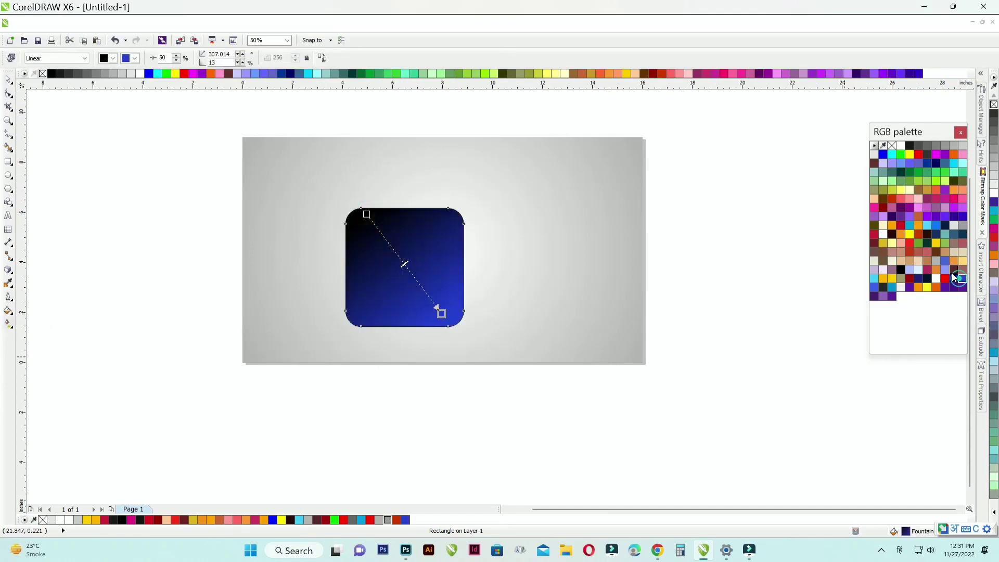
drag(377, 213, 367, 215)
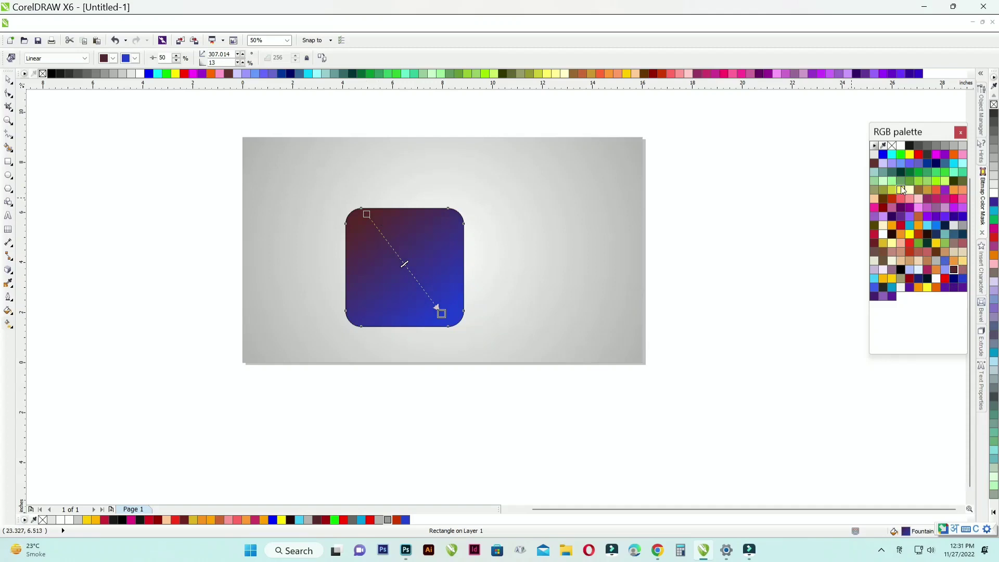
click(910, 147)
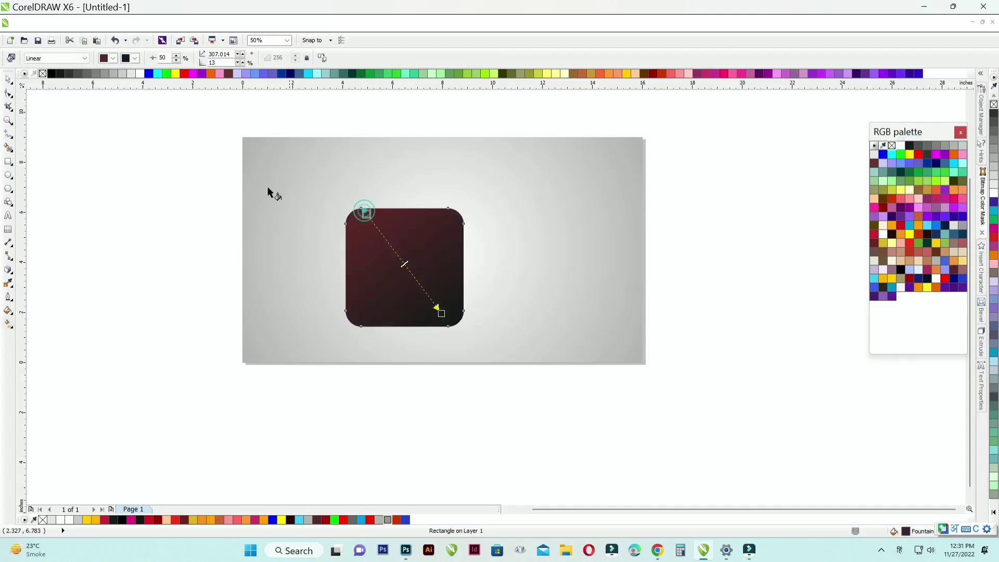
click(936, 224)
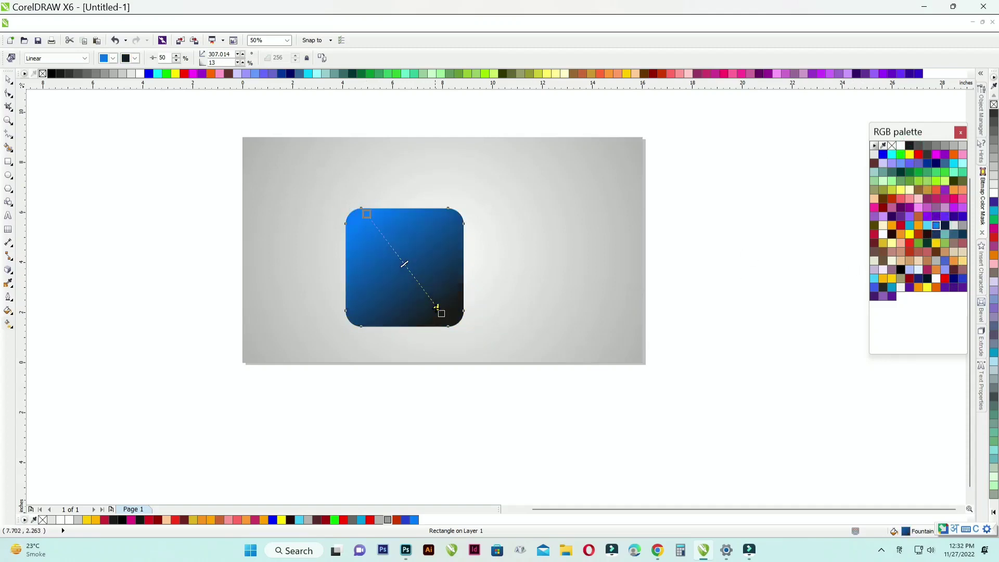
click(52, 74)
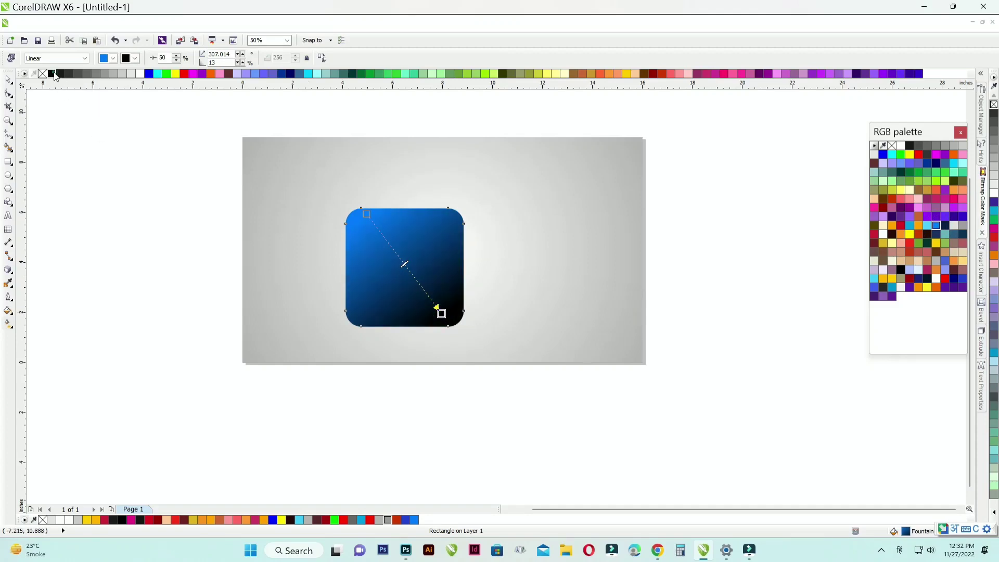
click(9, 80)
click(80, 197)
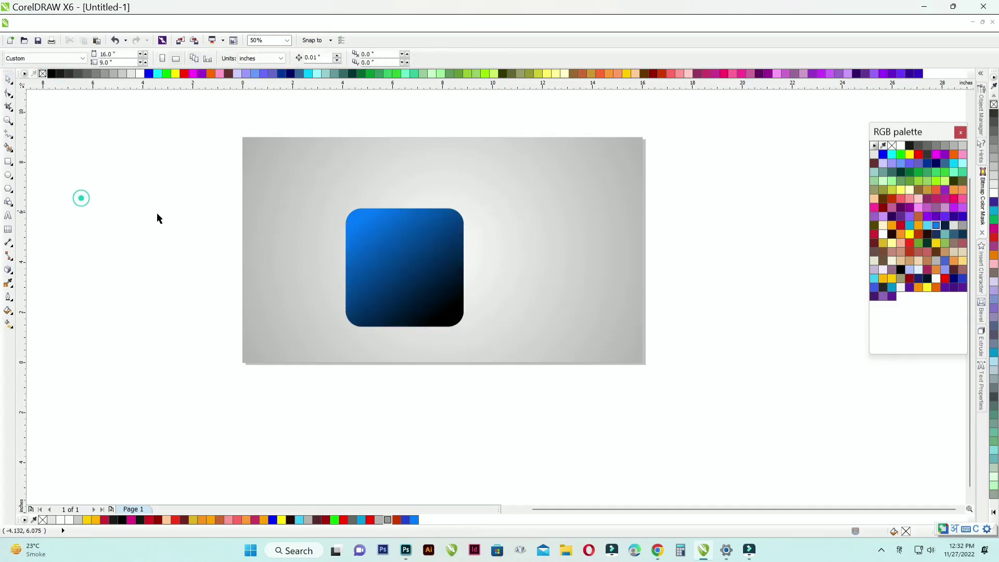
Step: Centre the rounded square on the page and enlarge it to about 5.69 inches
click(417, 249)
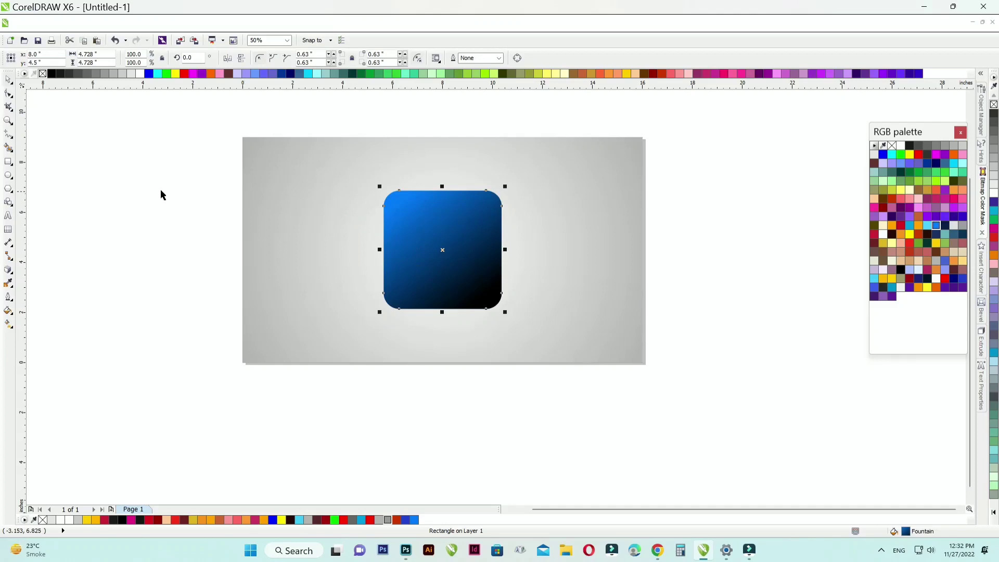
click(146, 180)
click(479, 215)
drag(505, 188, 518, 174)
Step: Add the text "A" beside the rounded square and enlarge it to about 3.2 inches high
key(F8)
click(279, 236)
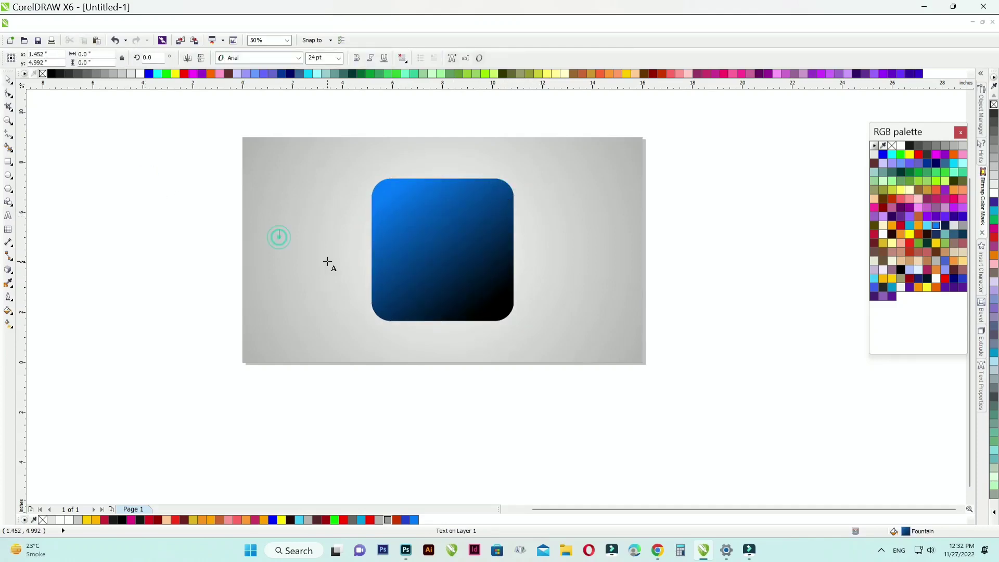
text(A)
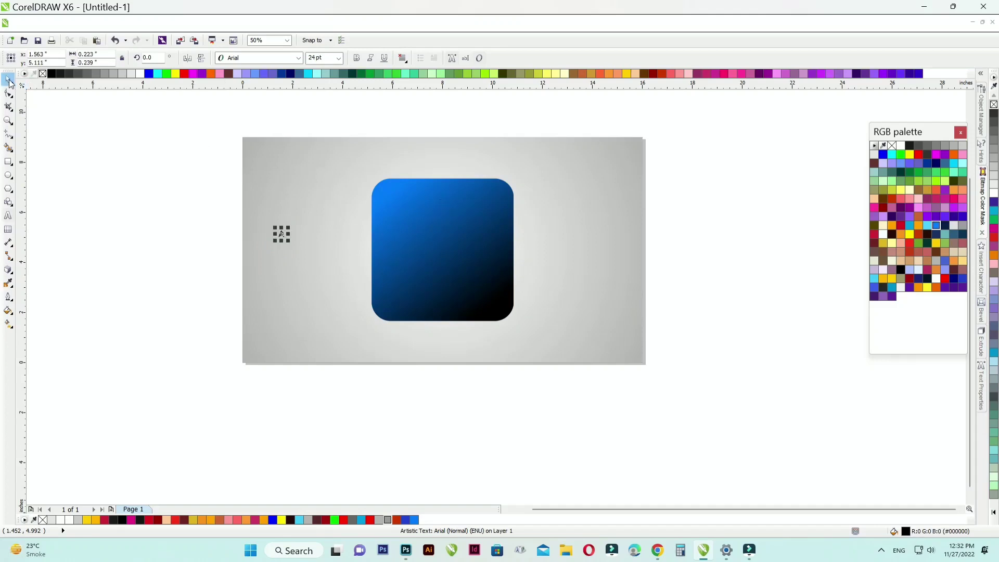
drag(292, 244, 354, 315)
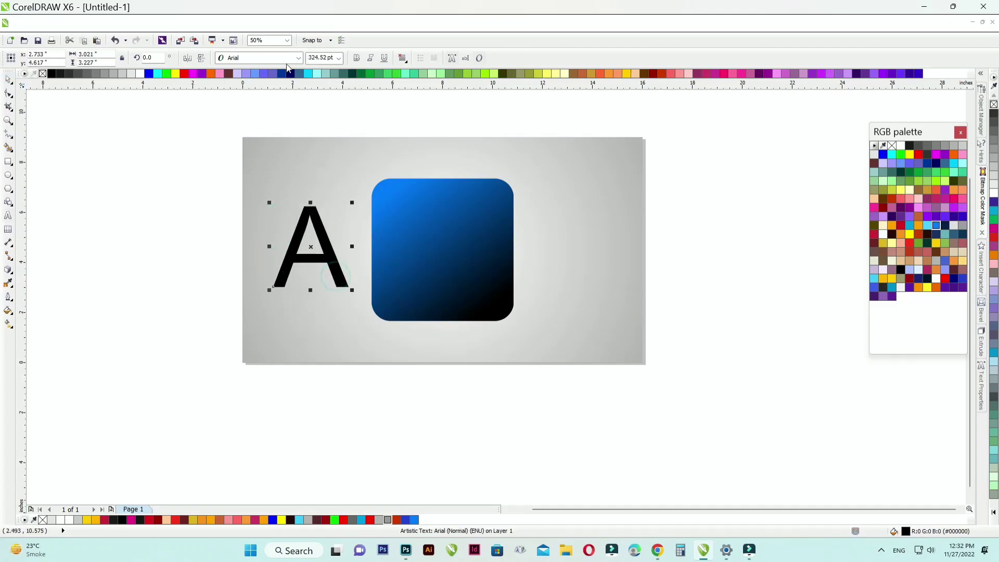
Step: Try the Back to Black Demo font on the letter A
click(287, 61)
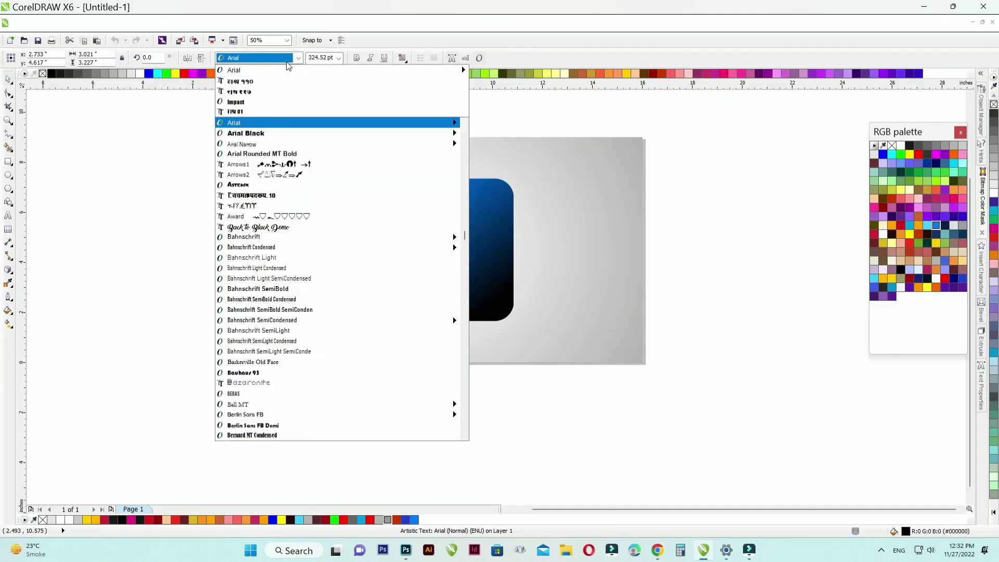
click(285, 227)
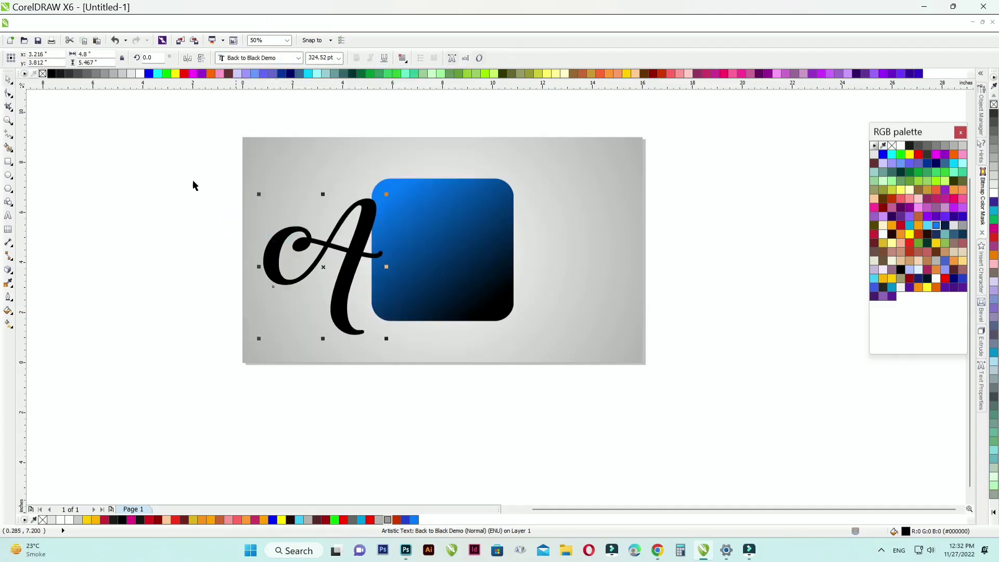
scroll(313, 192, down, 1)
scroll(247, 182, up, 1)
scroll(216, 180, down, 1)
scroll(147, 166, up, 1)
Step: Preview other fonts on the letter A and set it in Freestyle Script
click(273, 58)
scroll(346, 296, down, 10)
scroll(387, 193, down, 15)
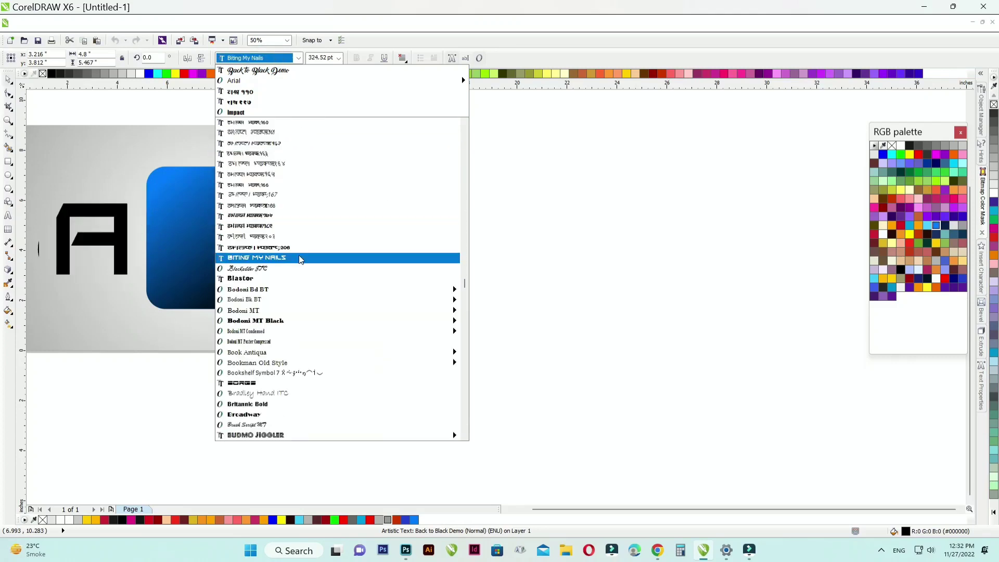
scroll(301, 225, down, 8)
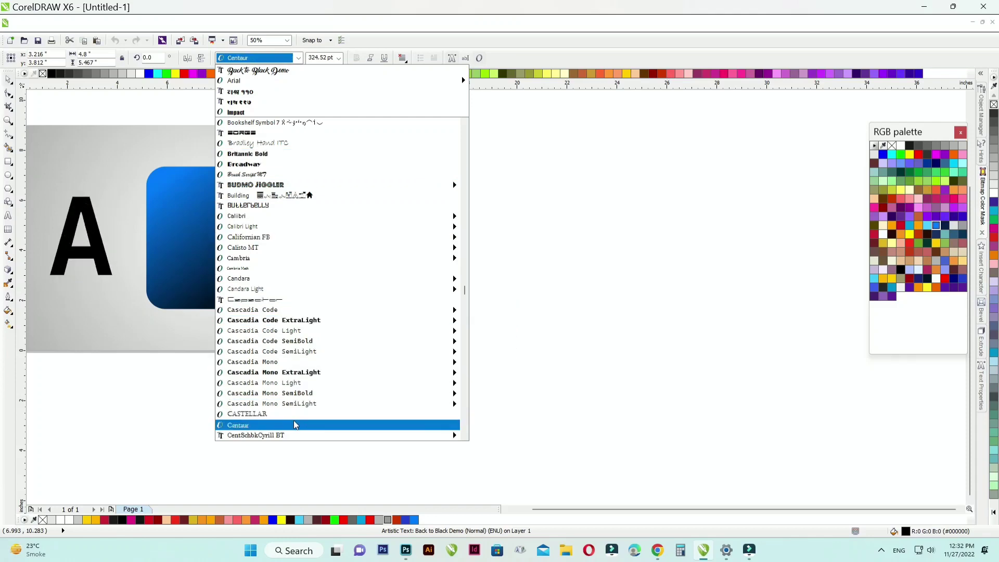
scroll(297, 354, down, 10)
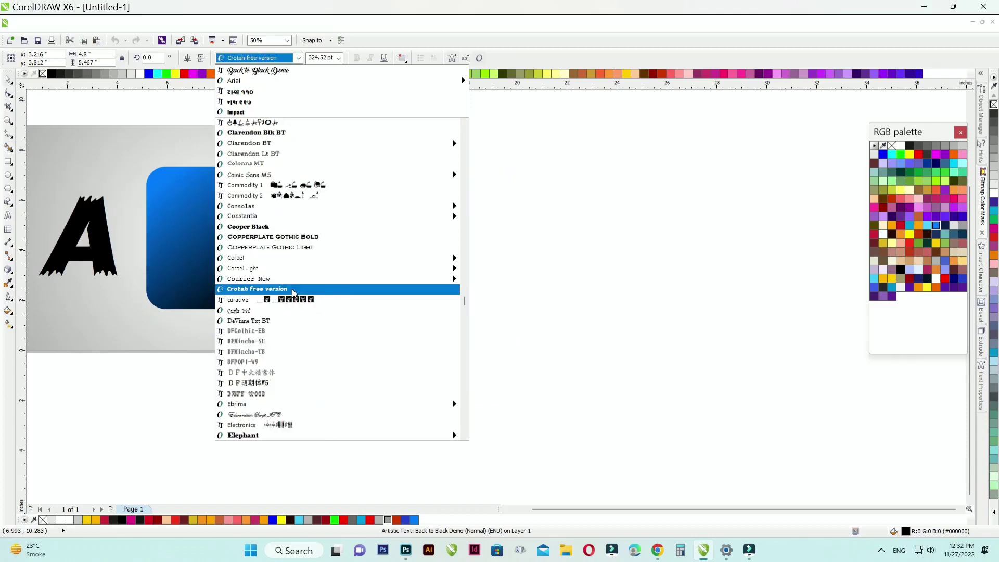
scroll(293, 302, down, 6)
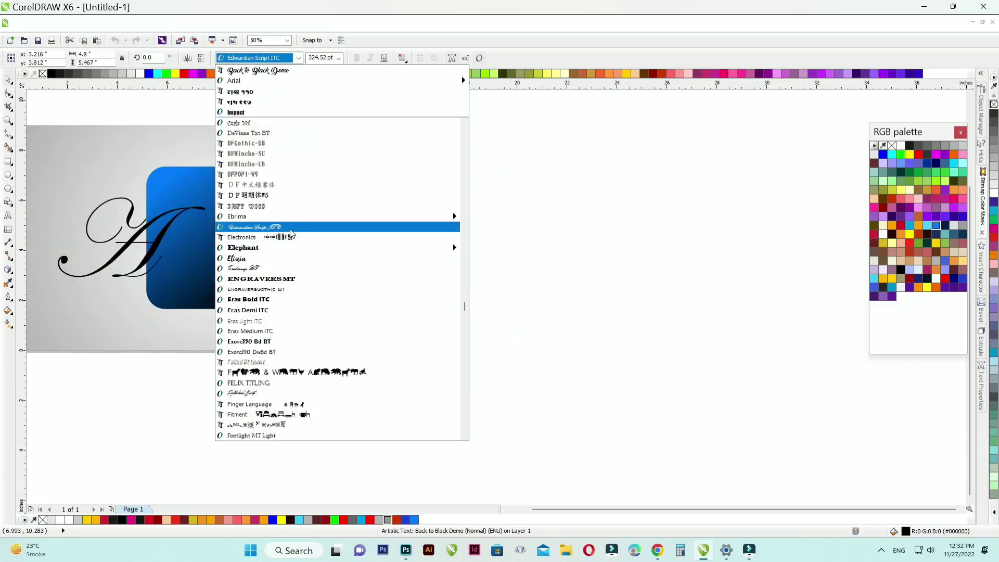
scroll(290, 274, down, 7)
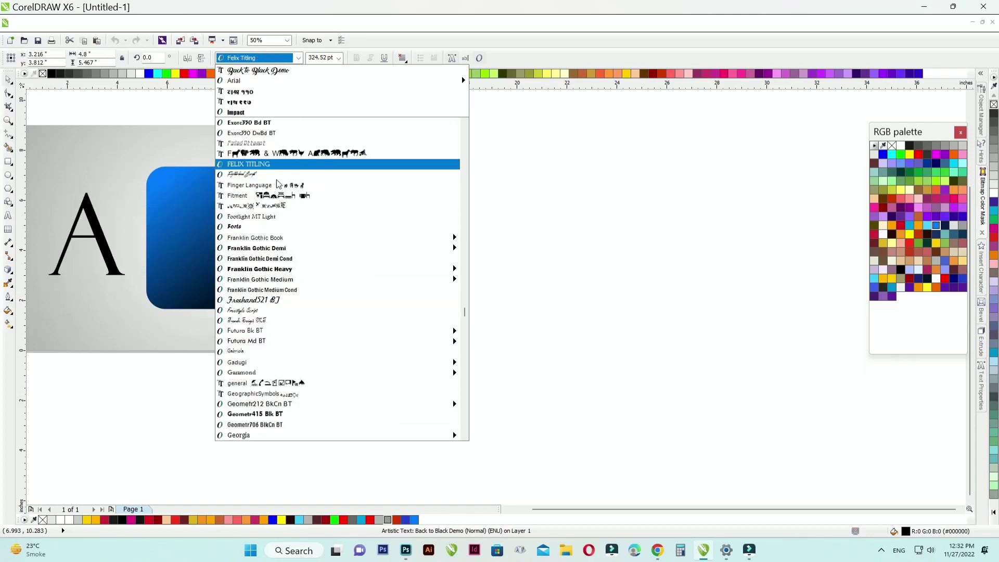
mouse_move(274, 269)
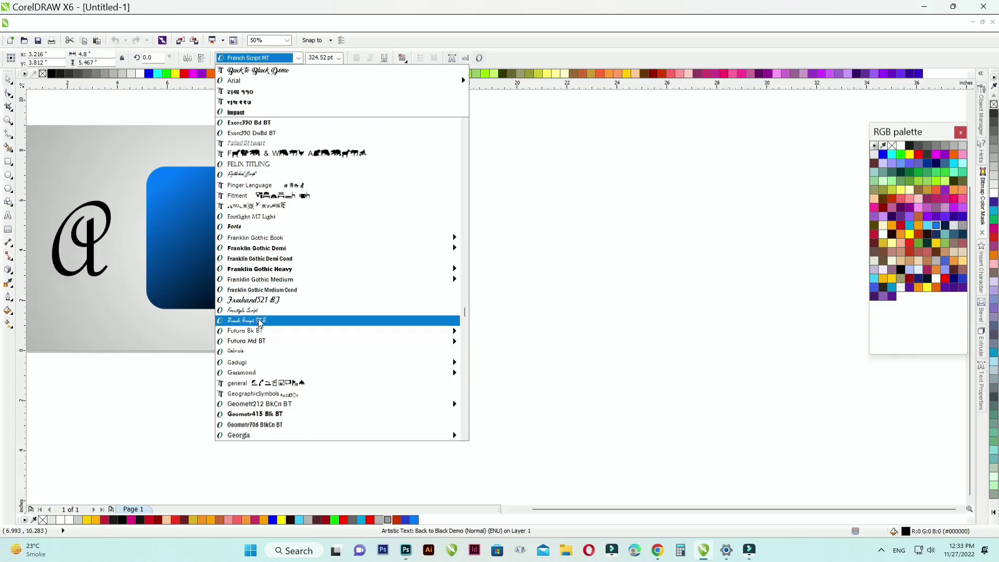
scroll(260, 291, down, 2)
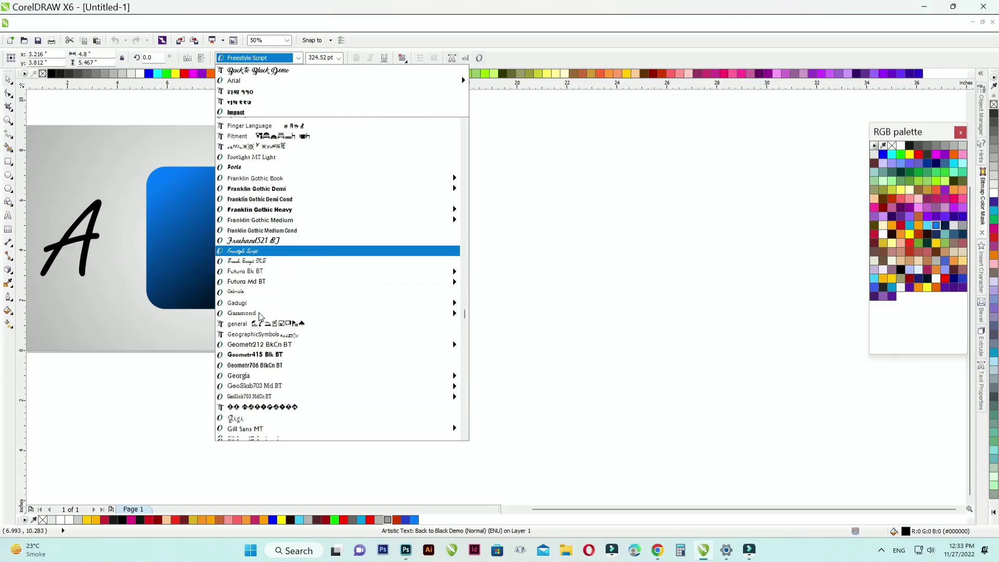
click(257, 247)
Step: Move the letter A to the centre of the rounded square and fill it white
scroll(247, 189, down, 1)
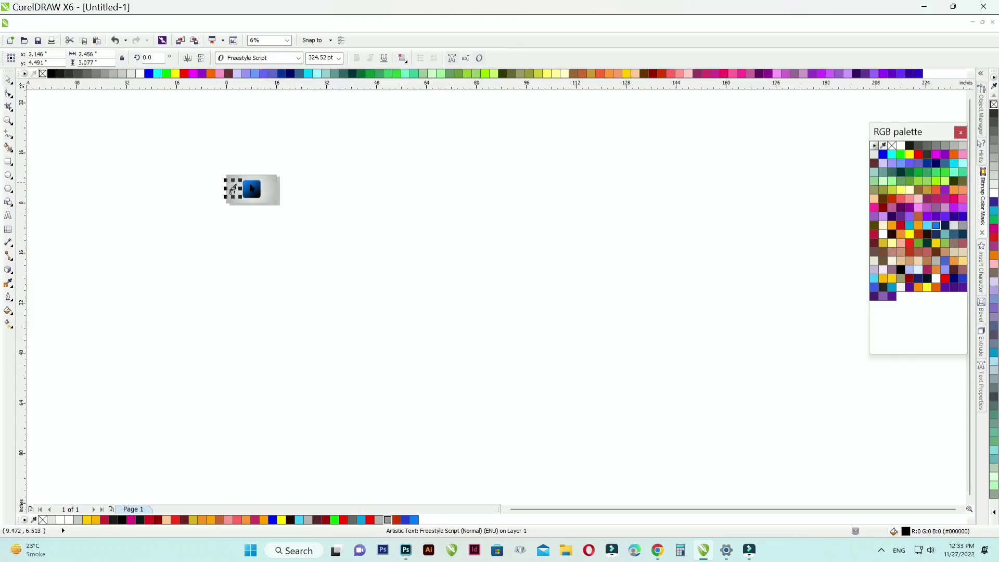
drag(193, 203, 266, 202)
scroll(266, 199, up, 2)
click(140, 74)
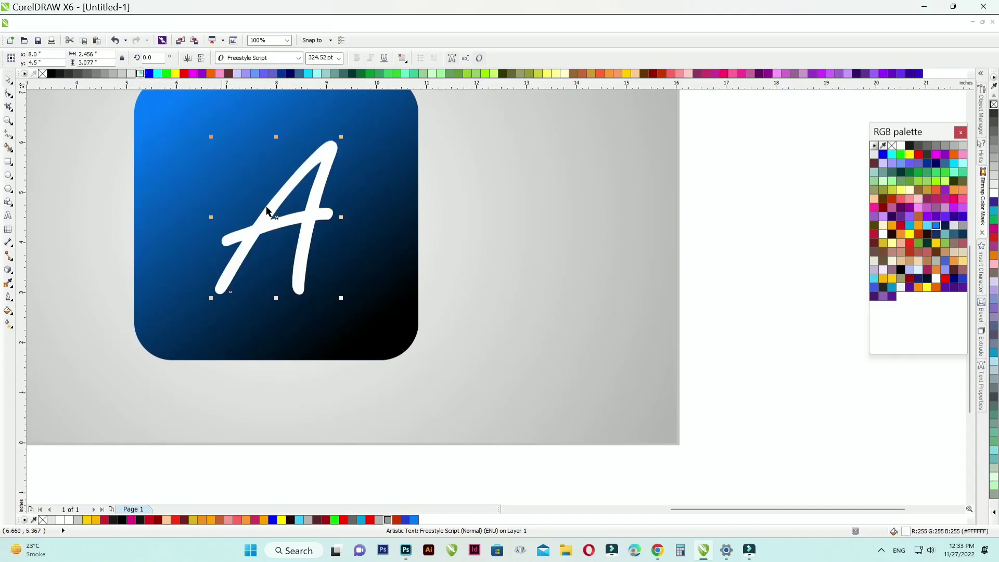
Step: Enlarge the letter A to about 4.68 inches high and position it within the rounded square
scroll(324, 177, up, 1)
drag(340, 203, 344, 176)
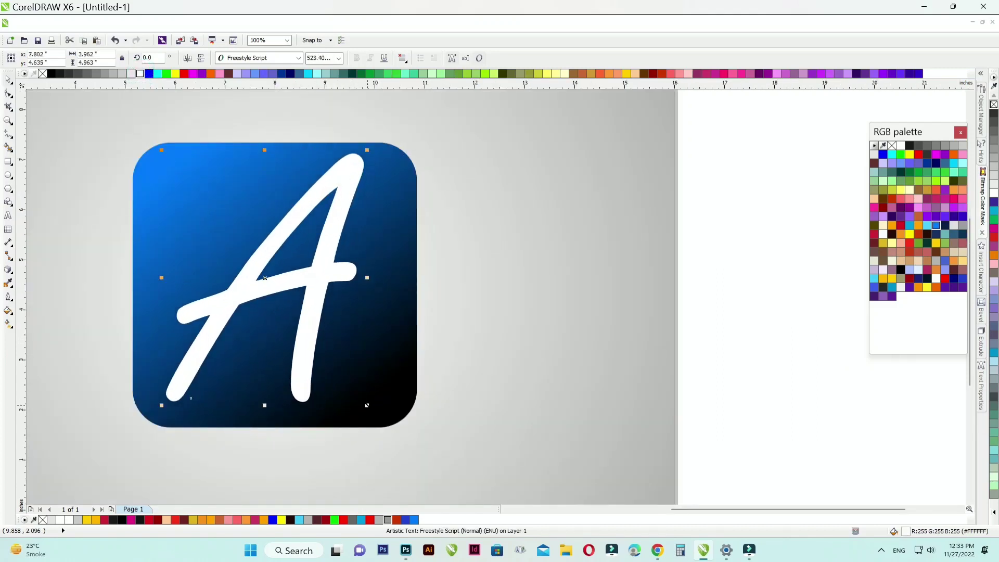
drag(367, 405, 355, 391)
drag(328, 202, 327, 202)
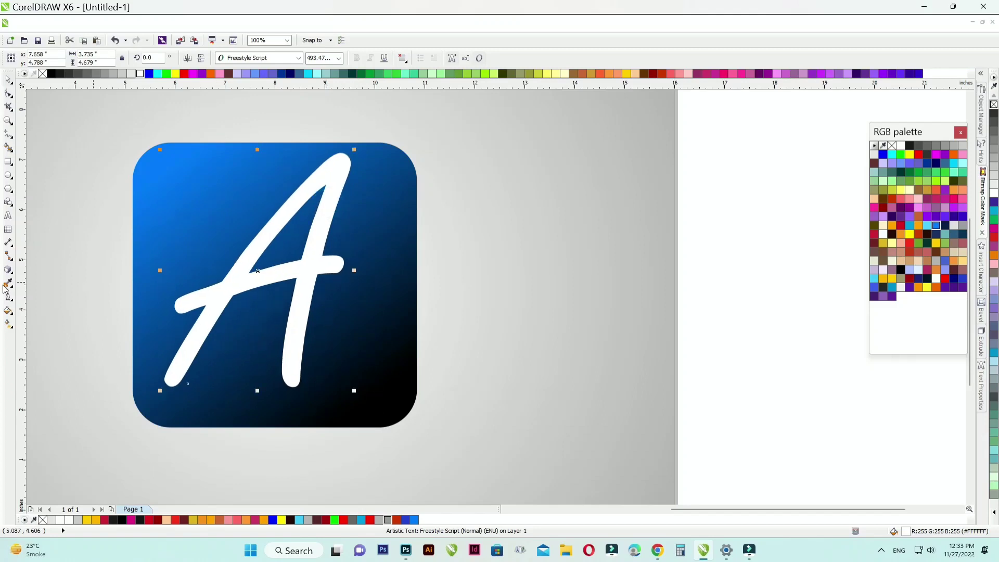
Step: Apply a linear gradient between white and light grey to the letter A
click(9, 323)
drag(296, 323, 295, 327)
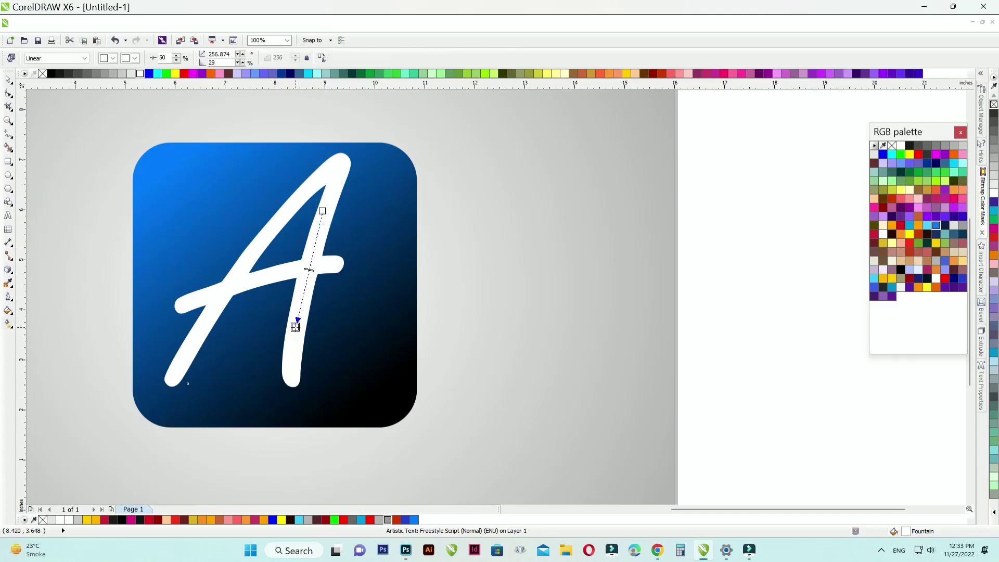
click(133, 74)
drag(204, 327, 270, 220)
click(8, 80)
Step: Select the letter A and the rounded square together
scroll(141, 147, down, 1)
drag(147, 116, 426, 367)
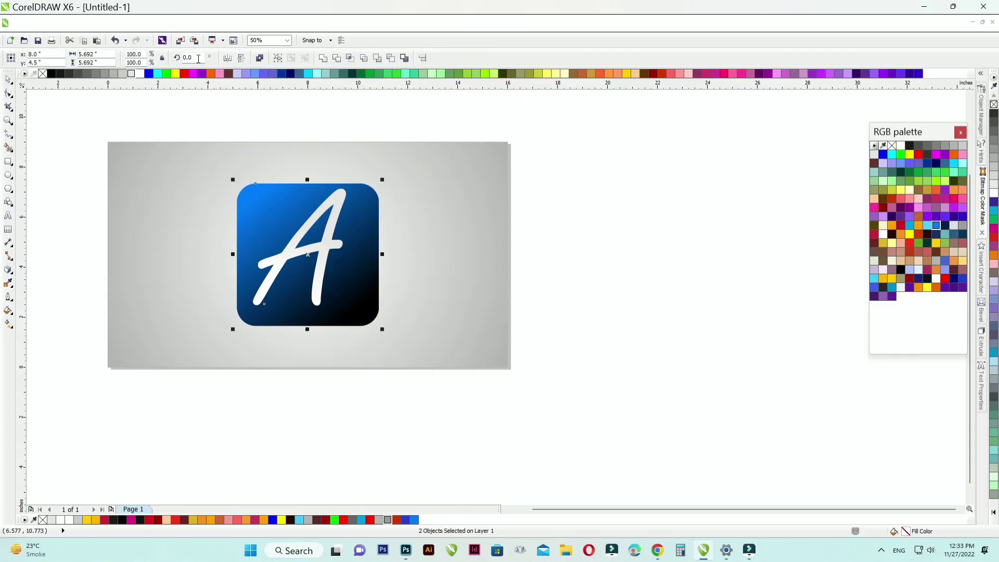
text(45)
key(Return)
key(ctrl+z)
Step: Rotate the selected letter and rounded square together clockwise to about 335.4 degrees
drag(383, 179, 405, 213)
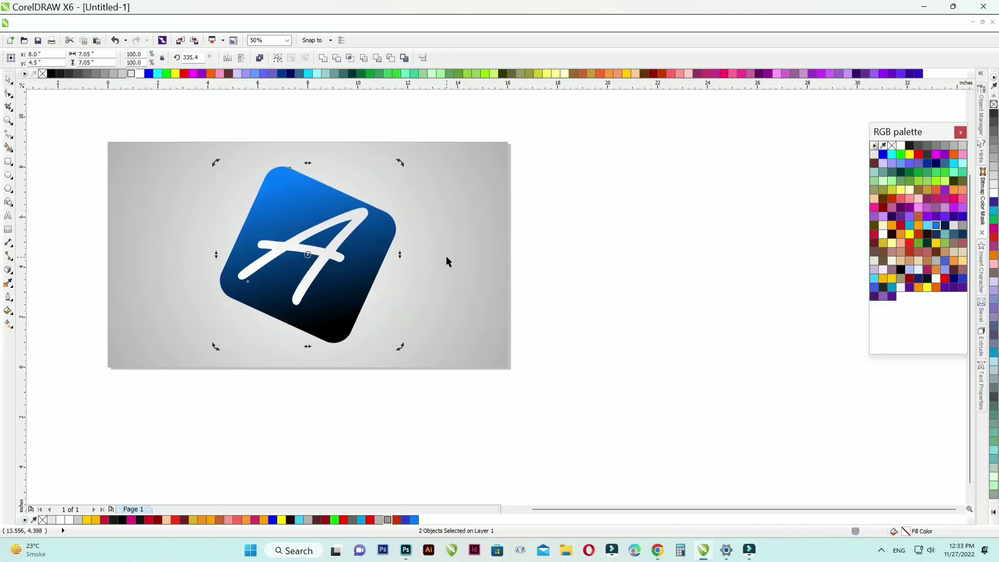
click(229, 23)
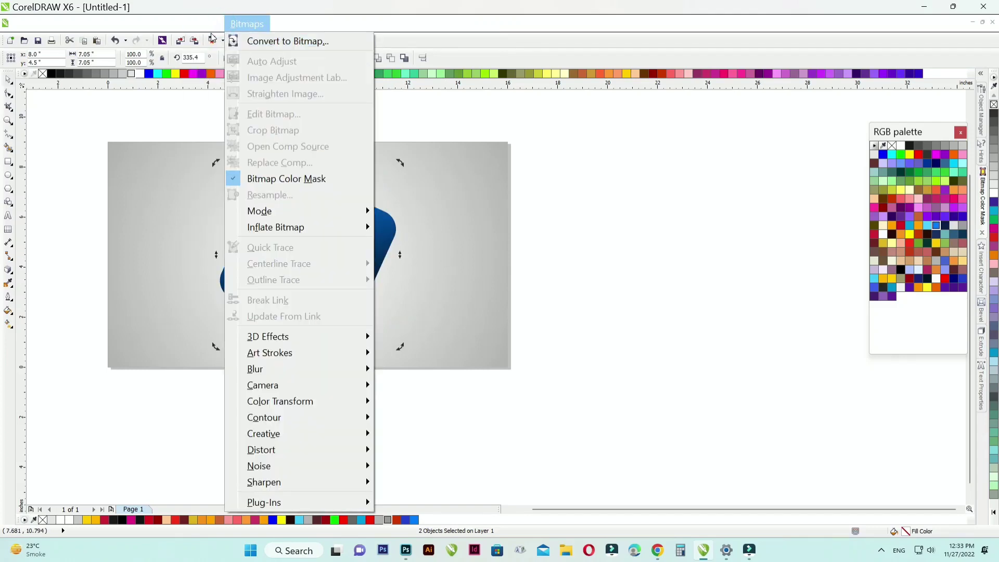
mouse_move(212, 28)
click(237, 210)
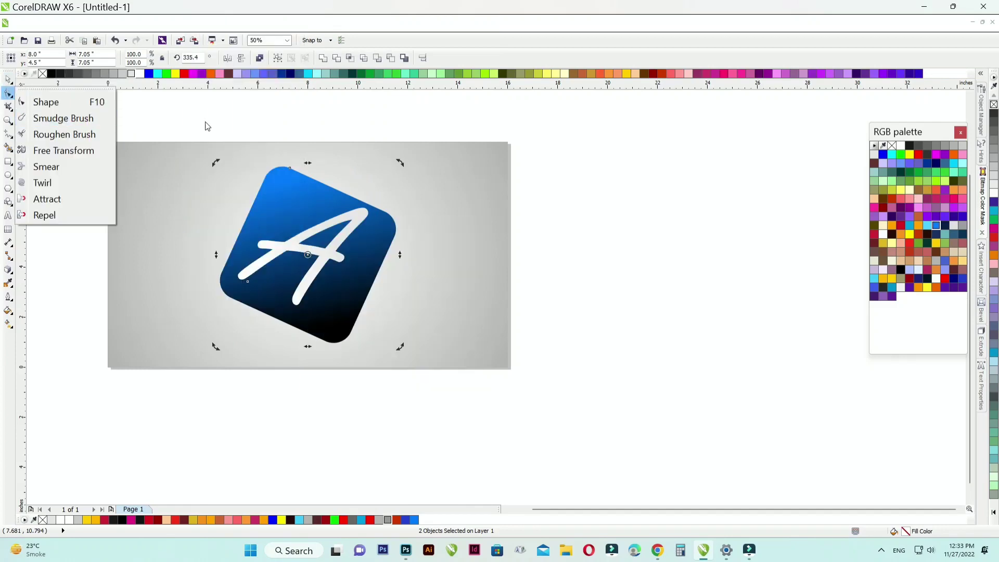
Step: Add perspective to the rounded square alone, pulling its lower-right, lower-left and upper-left perspective corners into a tilted shape
click(289, 170)
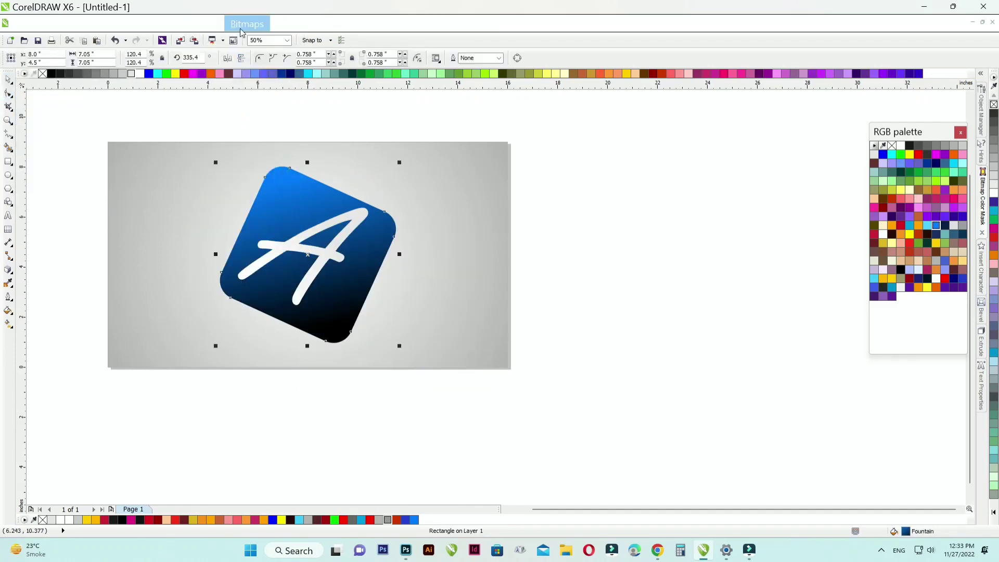
click(242, 29)
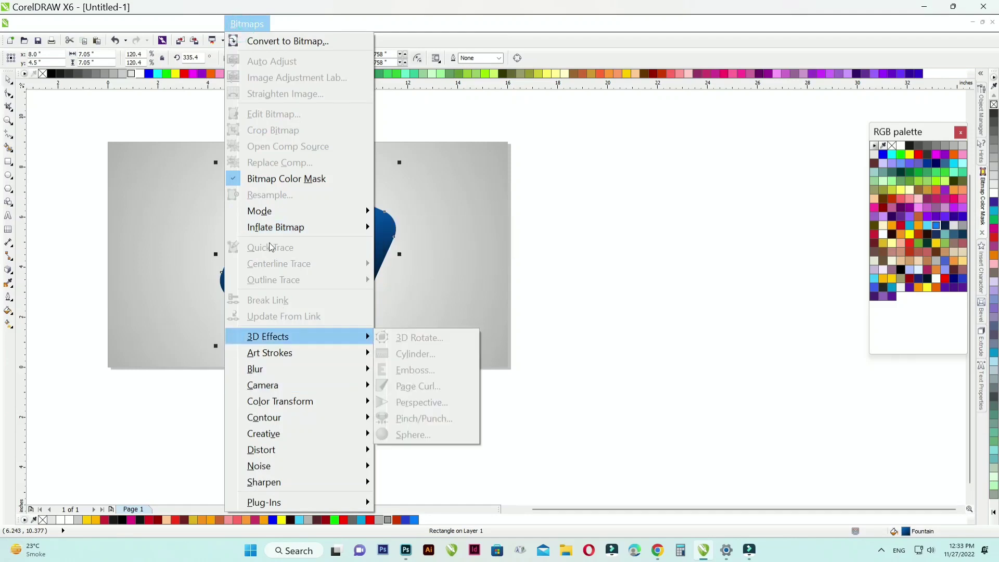
click(222, 214)
drag(396, 343, 380, 333)
drag(219, 341, 185, 312)
drag(219, 166, 244, 177)
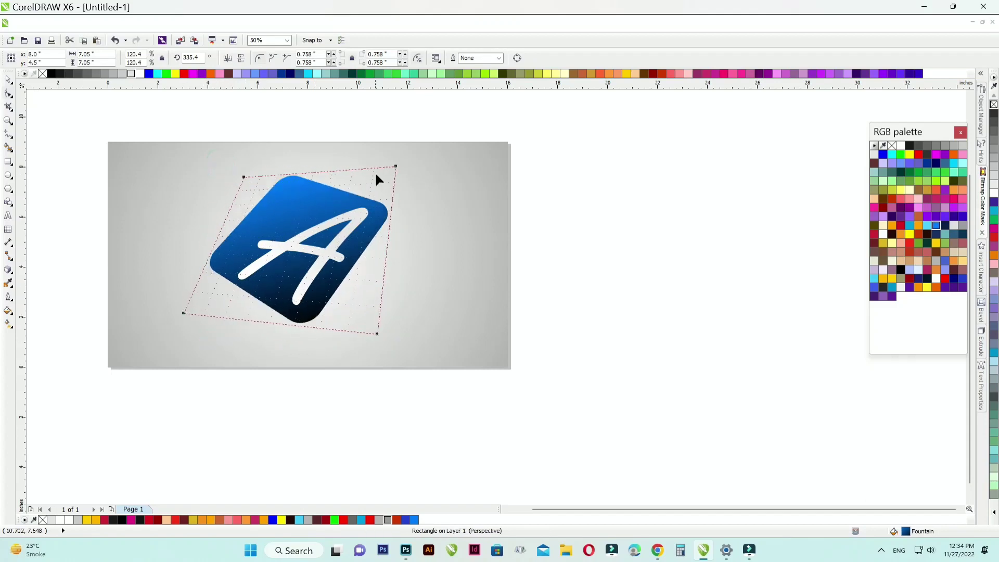
Step: Reshape the rounded square's perspective by repositioning its upper-right, upper-left and lower-left perspective corners into a flatter, wider tilt
drag(398, 166, 425, 208)
drag(245, 177, 240, 201)
drag(424, 208, 425, 182)
drag(182, 314, 179, 314)
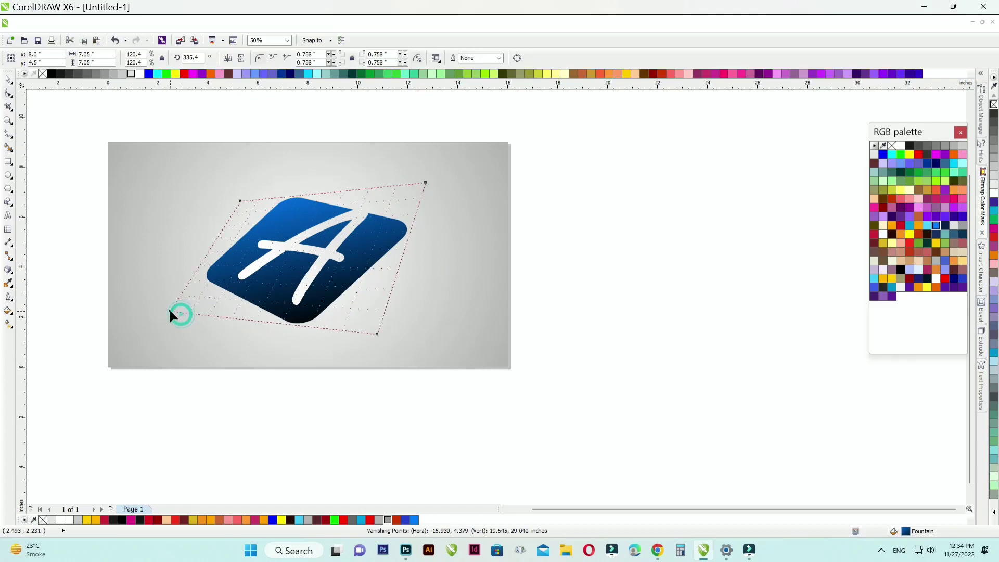
Step: Move the letter A left over the middle of the rounded square and shrink it to about 463 pt
click(298, 246)
click(8, 80)
click(195, 111)
drag(280, 245, 266, 246)
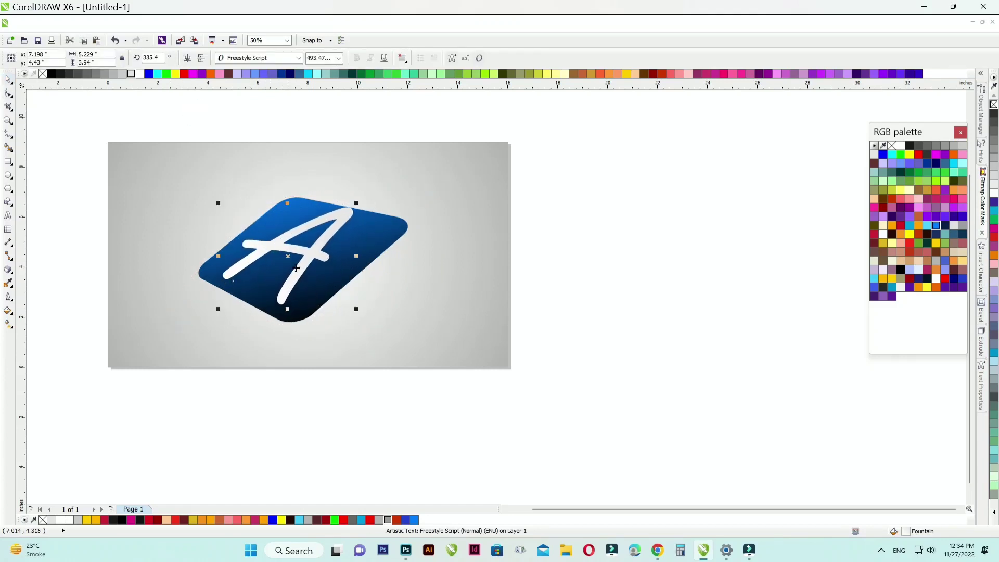
drag(356, 309, 347, 300)
Step: Add perspective to the letter A, pulling its upper-right perspective corner down and inward to match the square's tilt
click(203, 22)
click(237, 209)
drag(344, 208, 330, 228)
click(8, 79)
click(76, 127)
scroll(319, 217, up, 1)
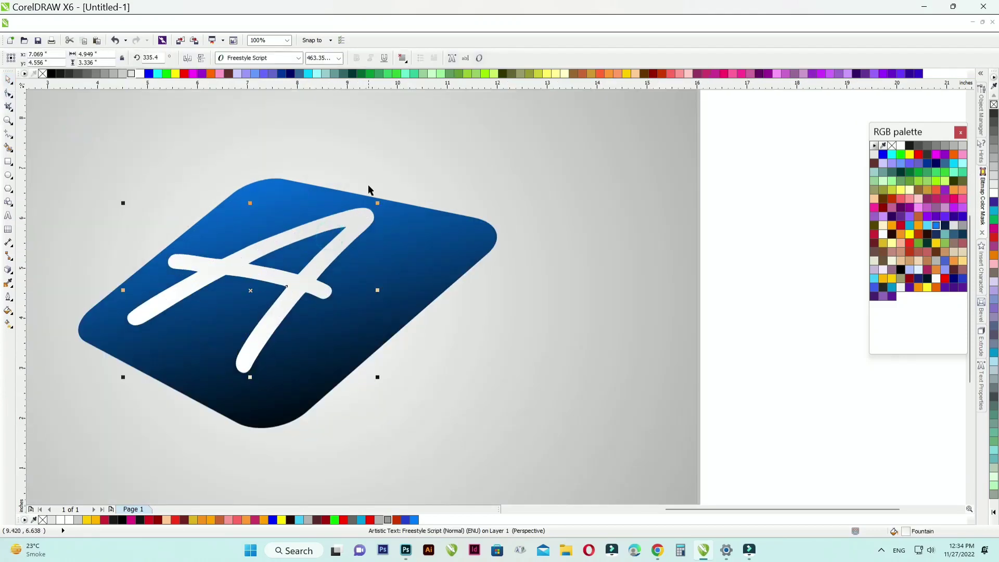
scroll(364, 224, down, 1)
Step: Select the letter A and the rounded square together and rotate them slightly clockwise
click(110, 213)
drag(89, 139, 504, 362)
click(349, 206)
drag(436, 180, 443, 190)
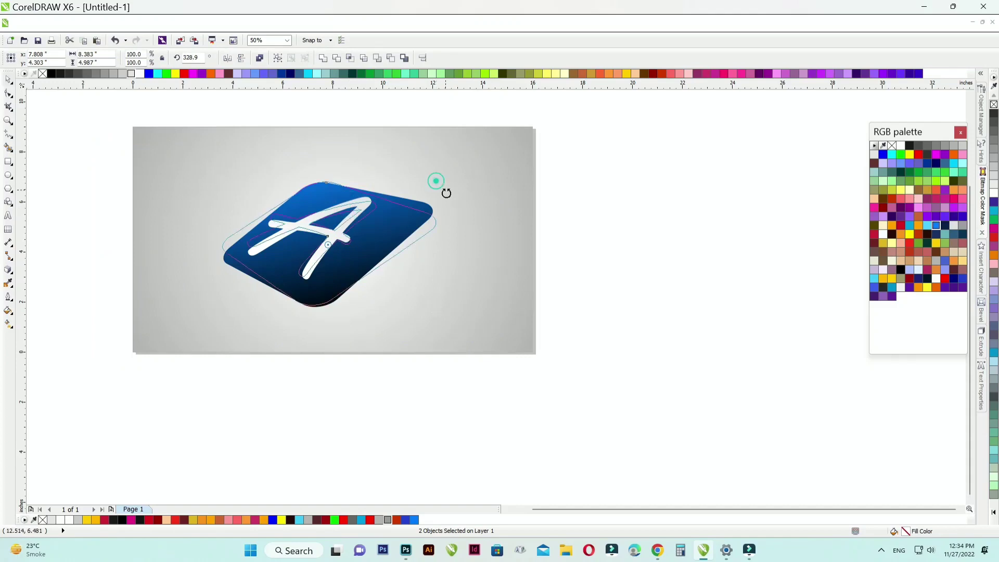
key(Escape)
key(Escape)
Step: Enlarge the letter A and rounded square together until the square is about 11 inches wide, and move them upward on the page
drag(98, 152, 498, 335)
drag(439, 177, 464, 162)
drag(346, 207, 356, 187)
click(475, 143)
scroll(125, 156, up, 2)
click(123, 152)
Step: Extrude the rounded square downward and set the extrusion type to a parallel one
click(714, 218)
click(8, 269)
click(39, 355)
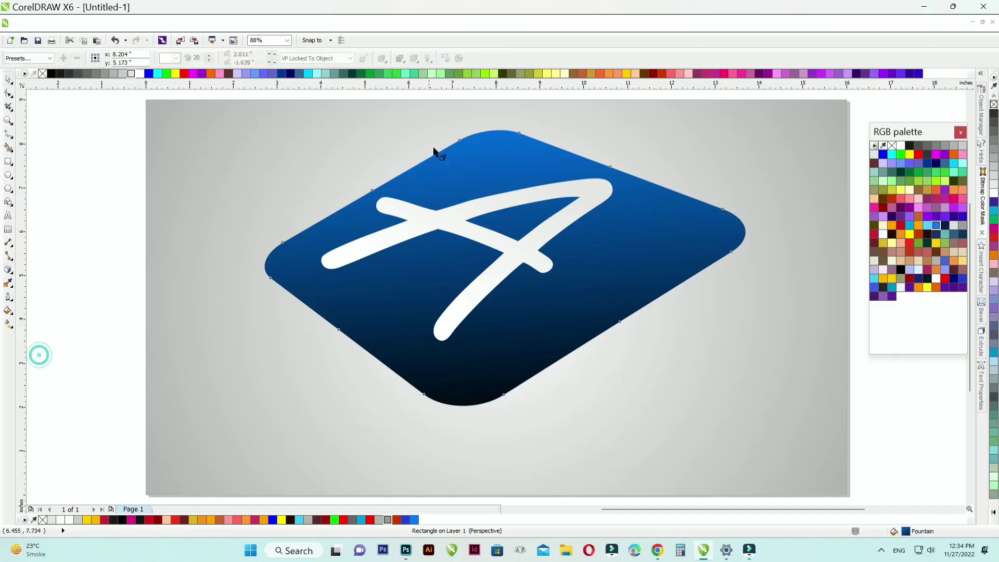
drag(503, 263, 487, 338)
click(176, 58)
click(185, 86)
key(ctrl+z)
Step: Adjust the rounded square's extrusion to run straight down, with a vertical offset of about -1.585 in
drag(504, 453, 505, 376)
click(505, 375)
click(566, 303)
drag(505, 342, 505, 337)
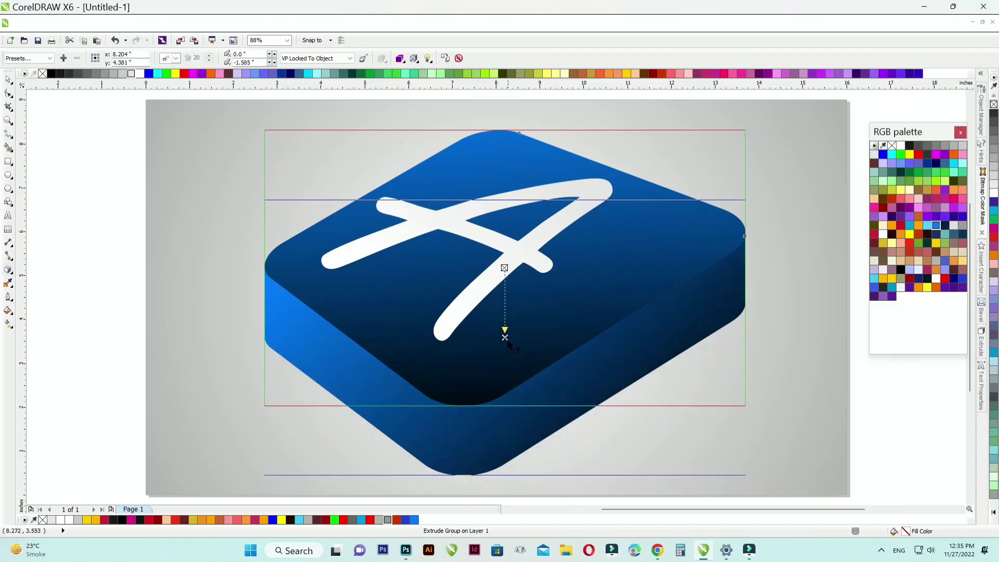
Step: Break the rounded square's extrude group apart so the side is separate from the top face
click(8, 79)
right_click(471, 448)
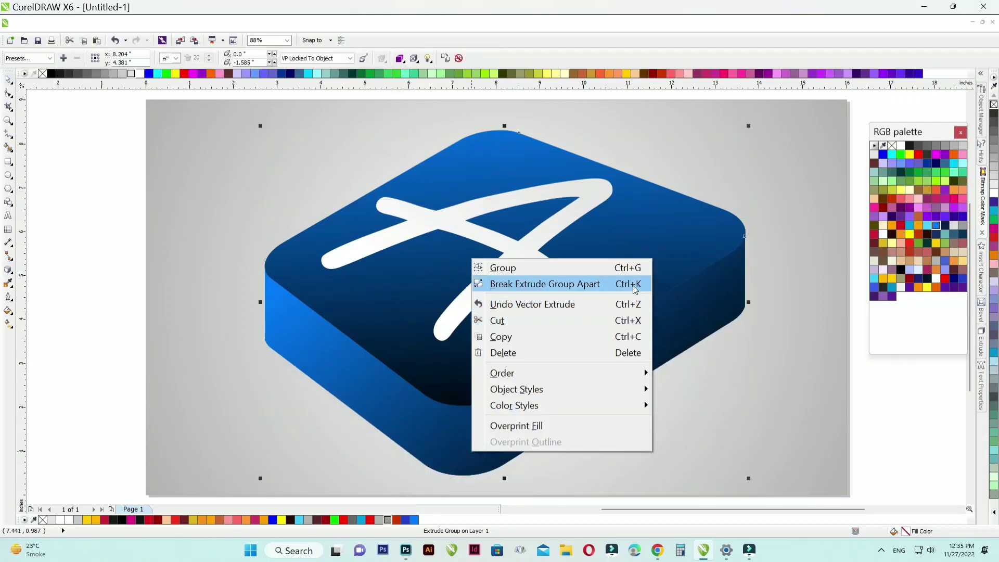
click(545, 283)
click(506, 434)
right_click(506, 434)
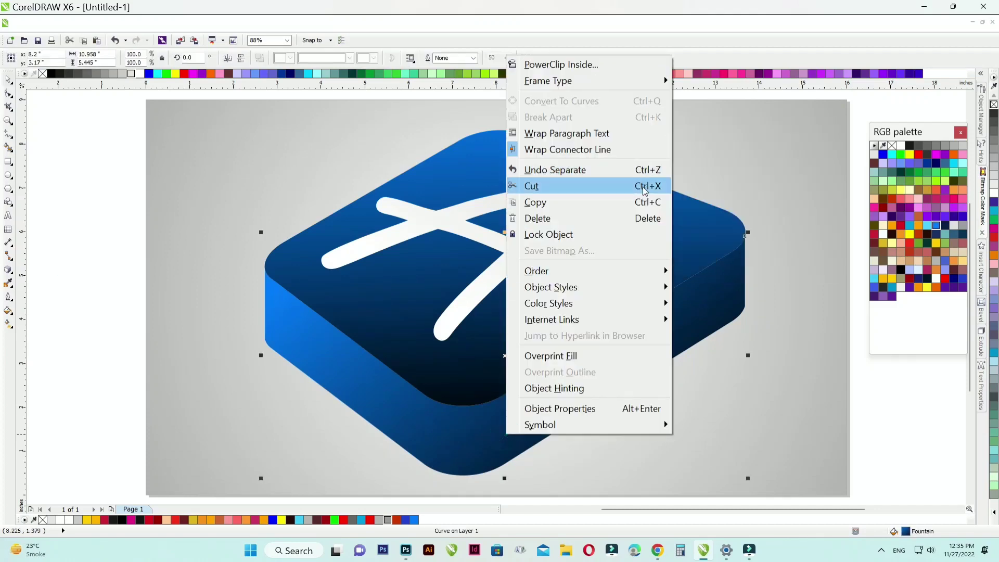
click(118, 203)
drag(307, 333, 315, 358)
key(ctrl+z)
Step: Fill the extruded side with a horizontal linear gradient that starts in light cyan at the left
click(8, 325)
drag(378, 393, 640, 392)
drag(377, 392, 366, 393)
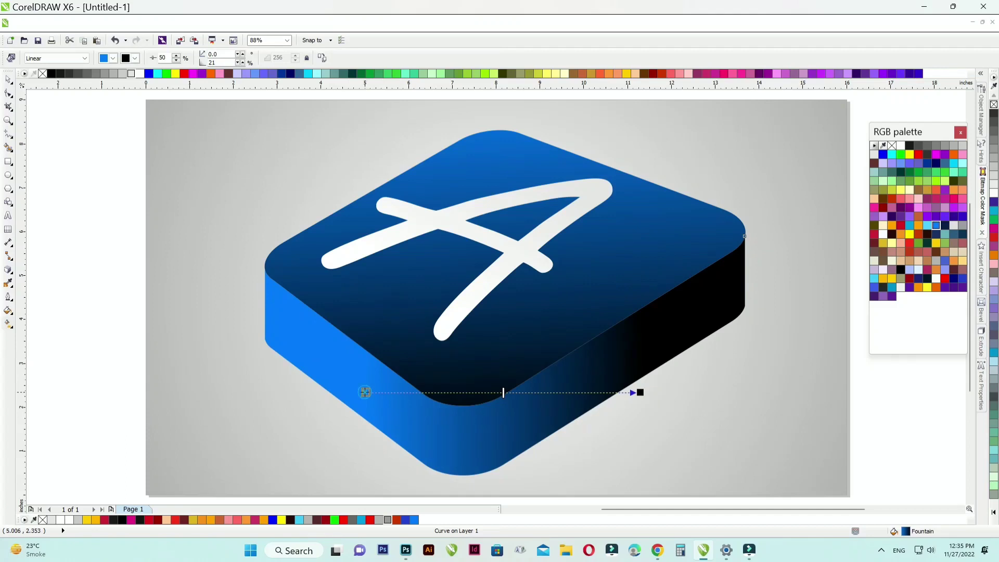
click(874, 279)
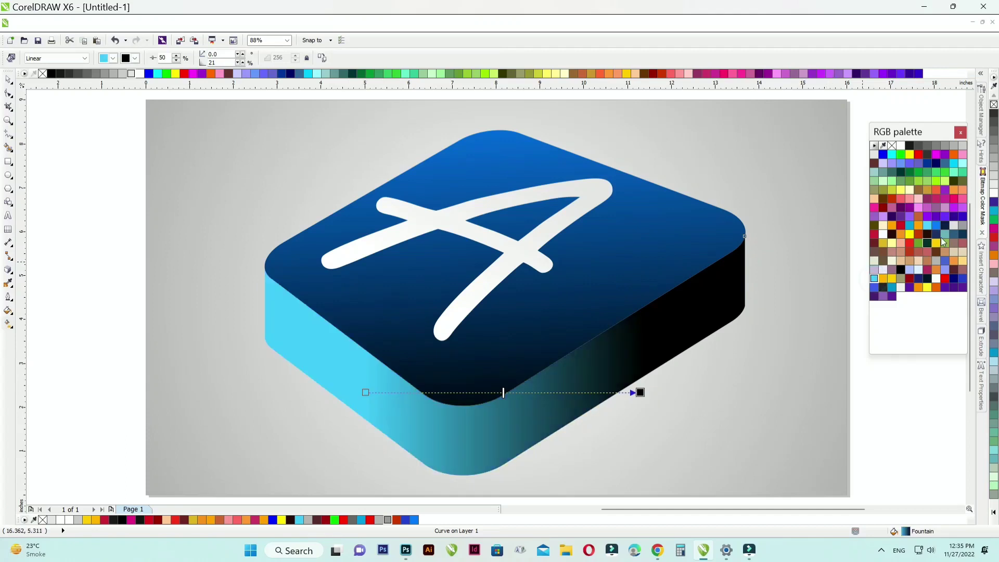
Step: Set the side gradient's end colour to indigo, add a bright blue colour near its middle, and stretch both ends slightly outward
right_click(962, 216)
drag(937, 229, 470, 393)
drag(365, 392, 352, 391)
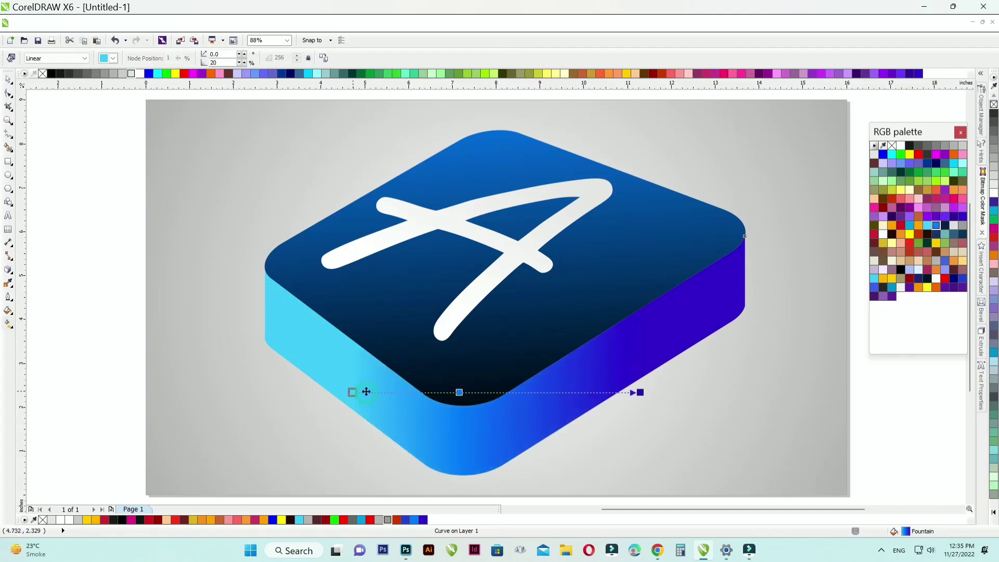
drag(639, 391, 651, 392)
click(9, 80)
click(60, 180)
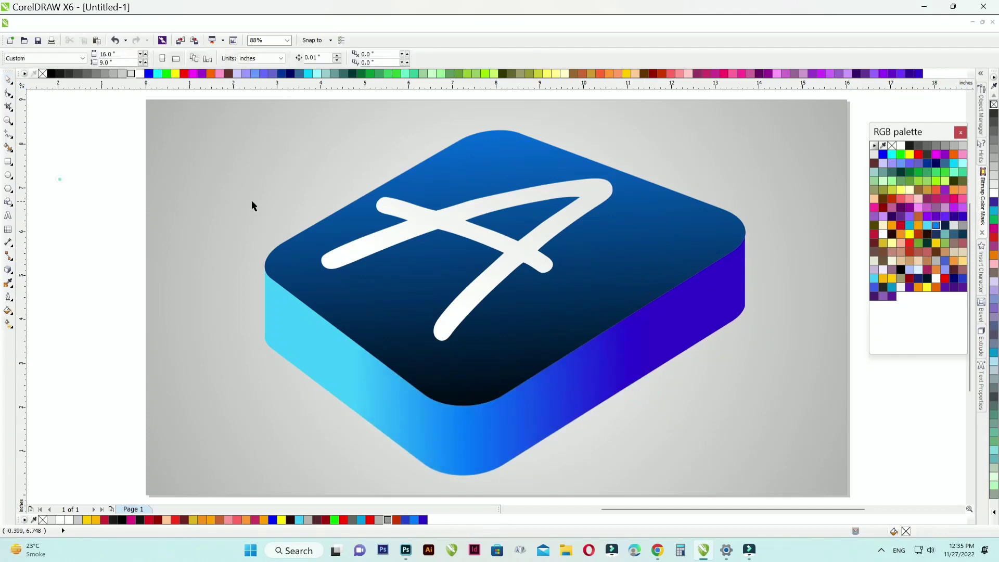
Step: Copy the gradient-filled side of the rounded square and paste a duplicate in place
scroll(330, 182, down, 1)
scroll(365, 263, up, 1)
click(417, 344)
right_click(419, 338)
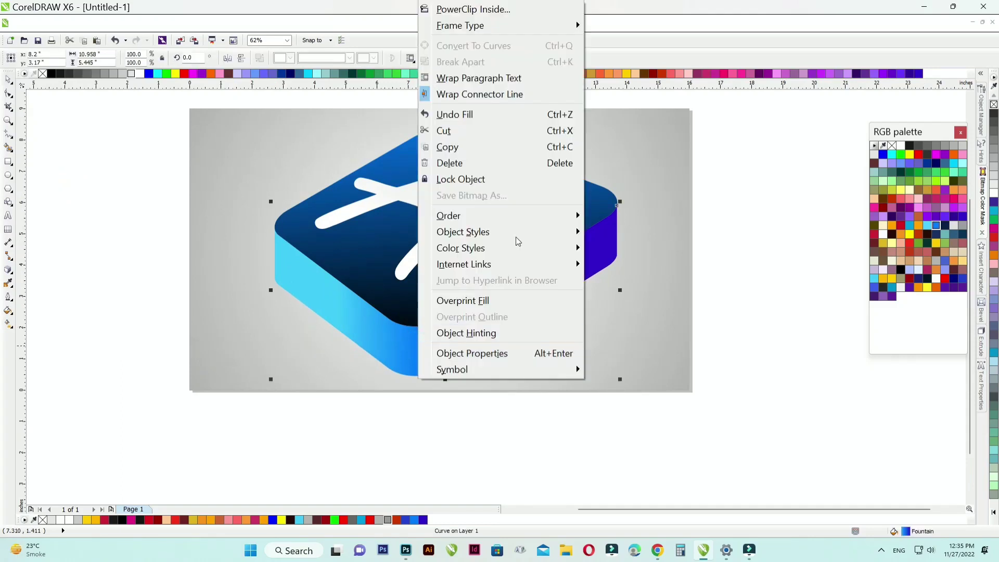
click(492, 148)
right_click(728, 213)
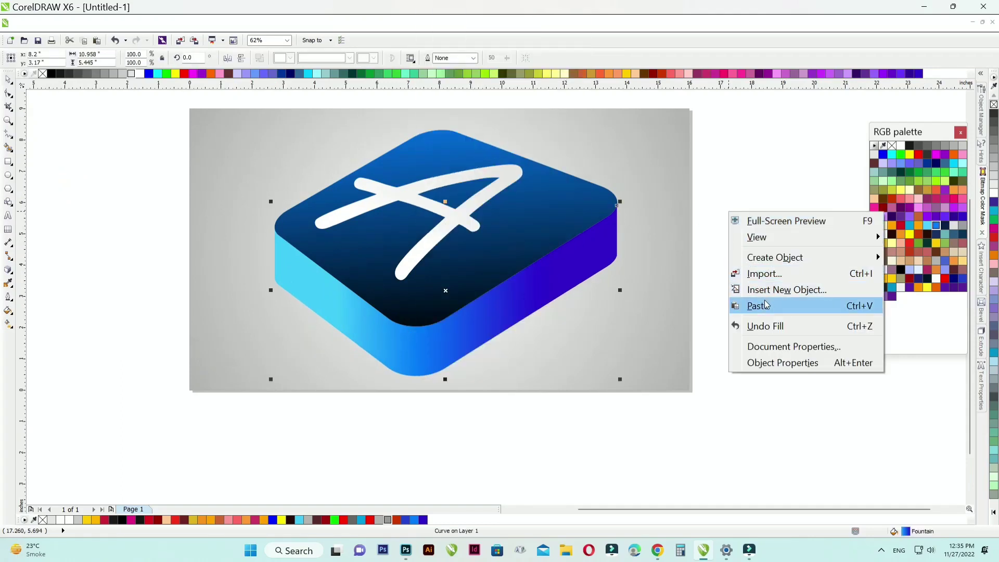
click(764, 299)
Step: Fill the duplicated side with black and move it back one level behind the coloured side
click(460, 334)
click(909, 145)
key(ctrl+Page_Down)
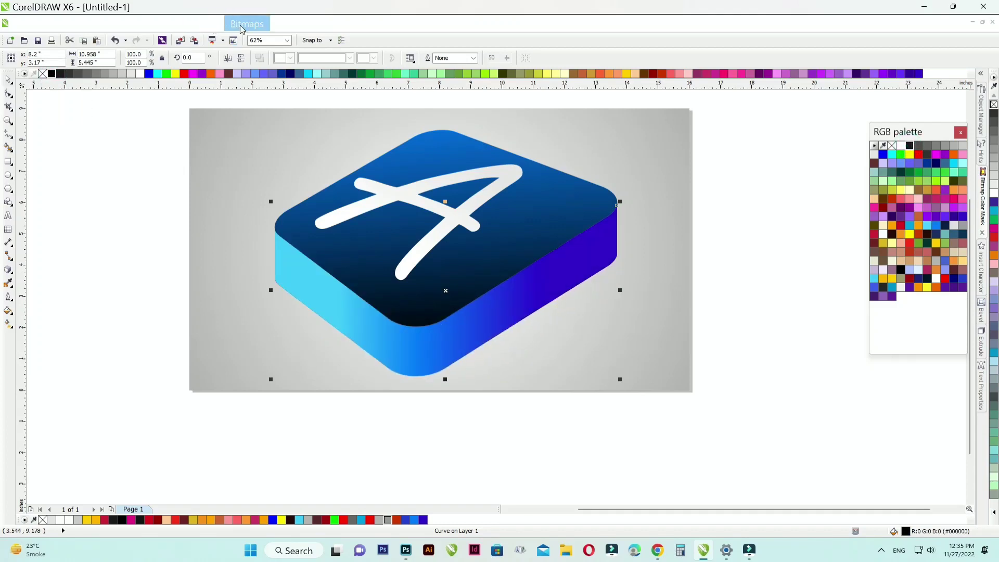
Step: Convert the black duplicate to a bitmap and apply a Gaussian Blur to make a soft shadow behind the coloured side
click(240, 26)
click(257, 39)
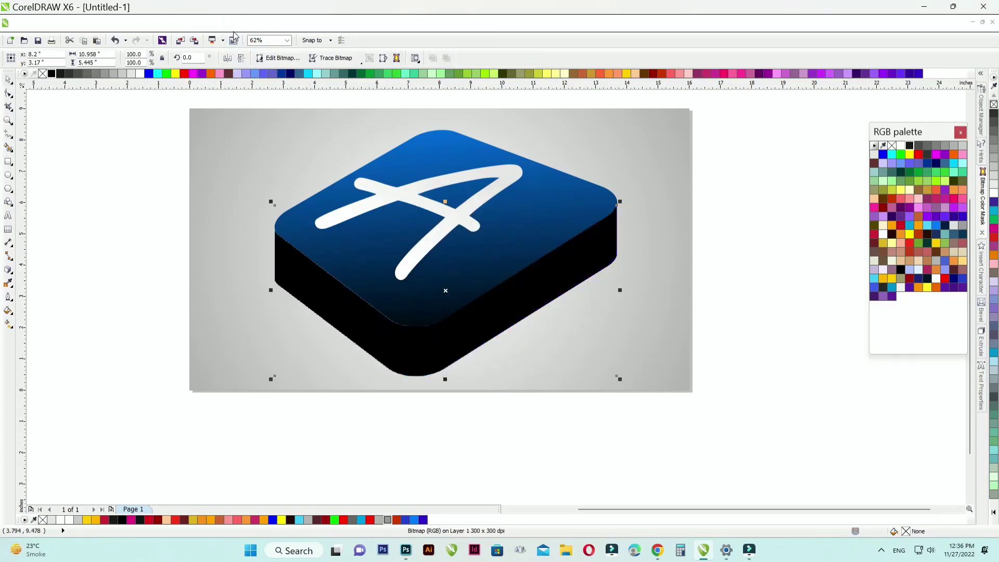
click(246, 24)
mouse_move(286, 370)
click(412, 386)
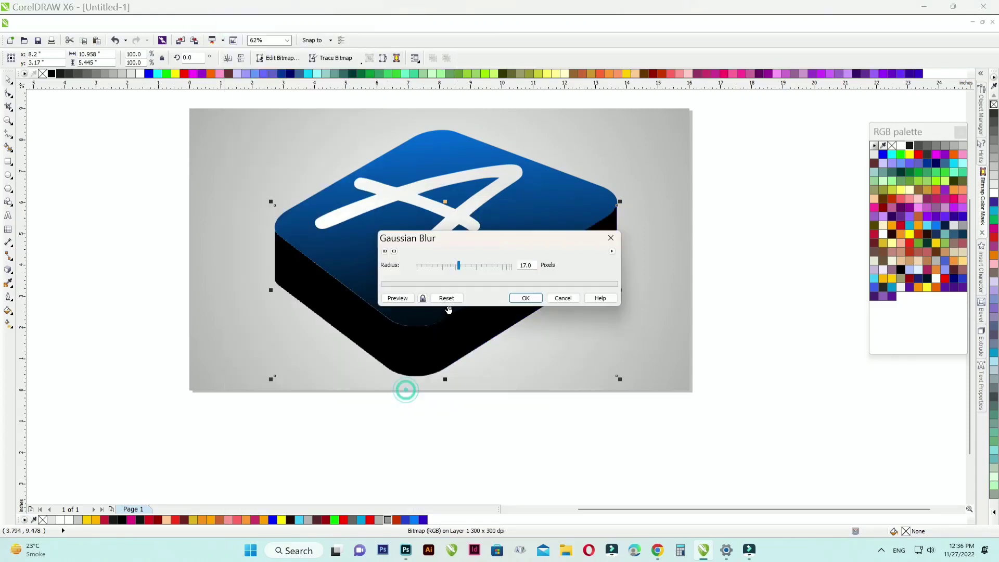
click(408, 294)
drag(452, 268, 477, 267)
click(411, 297)
click(397, 297)
click(525, 297)
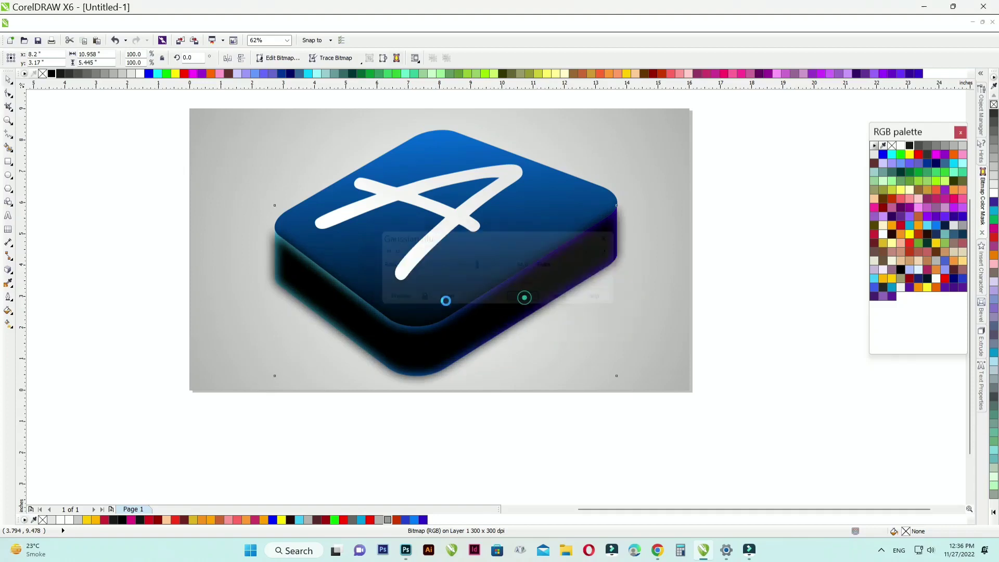
click(99, 118)
key(shift+F4)
Step: Move the letter A slightly up and to the left on the top face
click(479, 206)
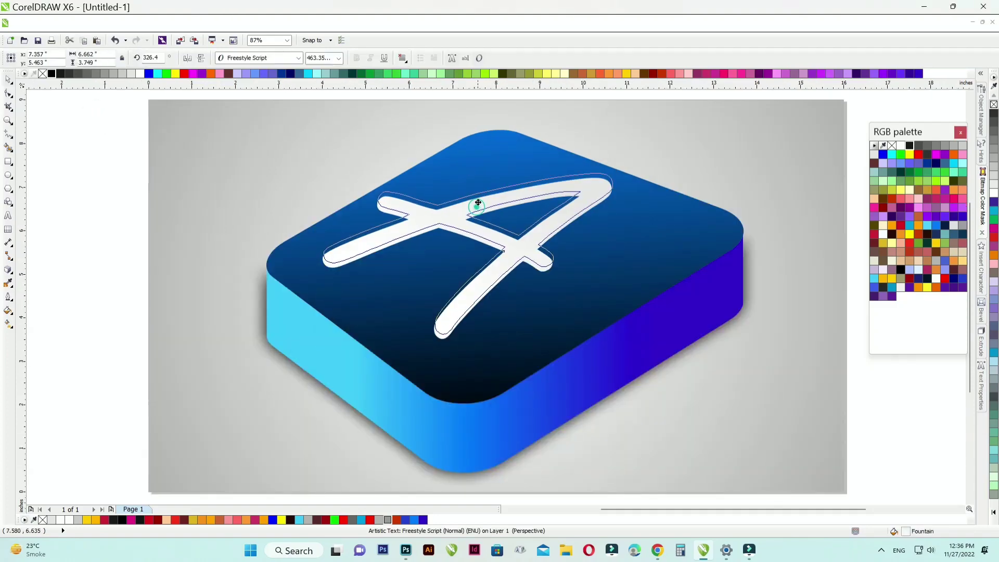
drag(478, 202, 473, 199)
click(474, 199)
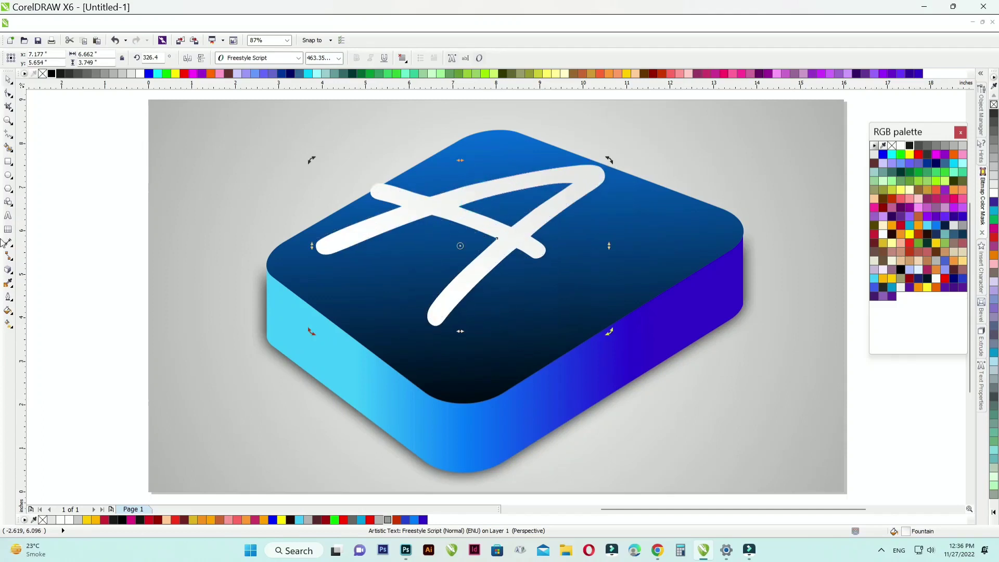
Step: Extrude the letter A straight down as a parallel extrusion with a vertical offset of about -0.683 in
click(6, 271)
click(26, 357)
drag(479, 205, 459, 428)
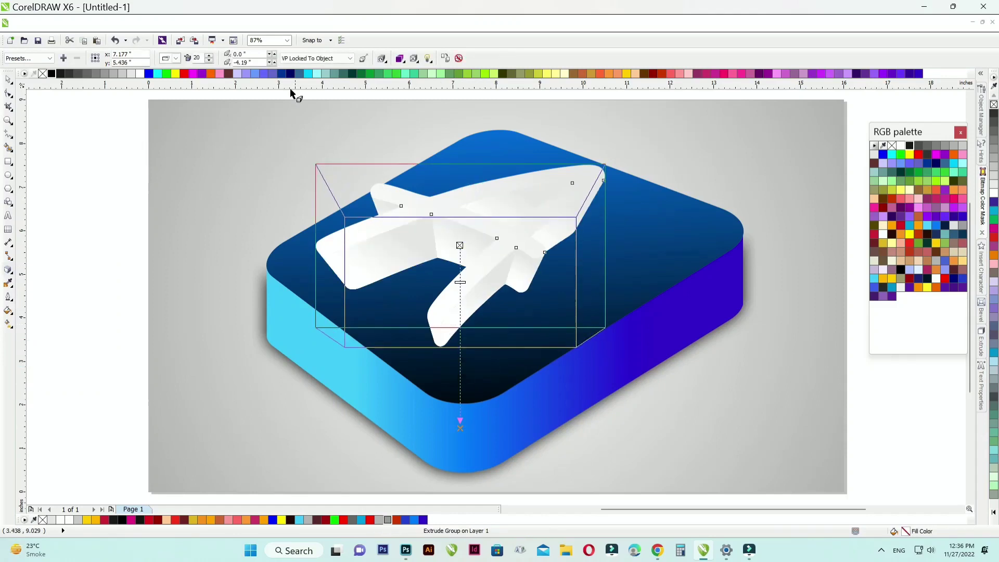
click(177, 58)
click(185, 85)
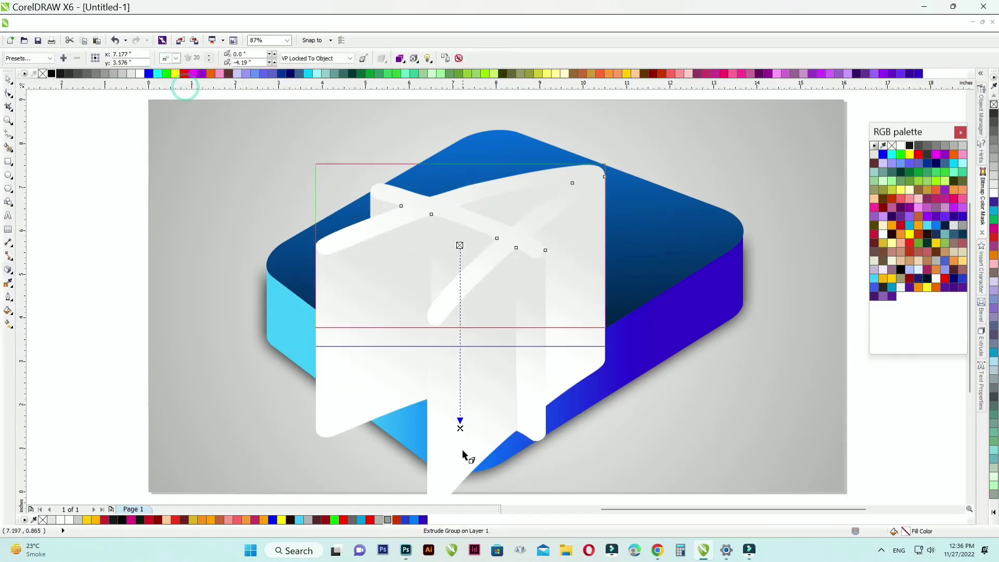
drag(460, 427, 460, 300)
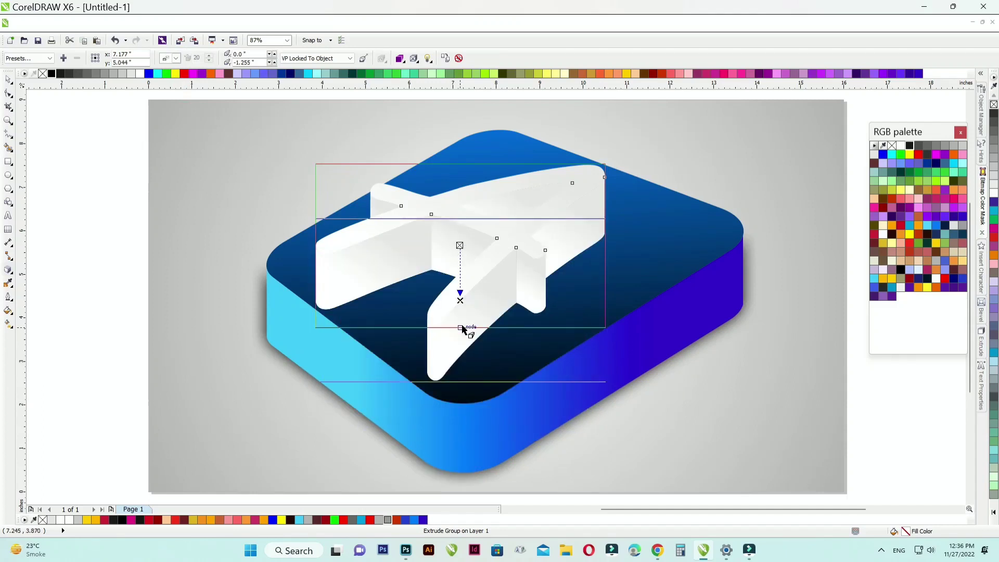
drag(460, 301, 460, 276)
Step: Move the extruded letter A slightly right and place a spare copy of it over the page's left edge
click(8, 80)
drag(435, 203, 442, 203)
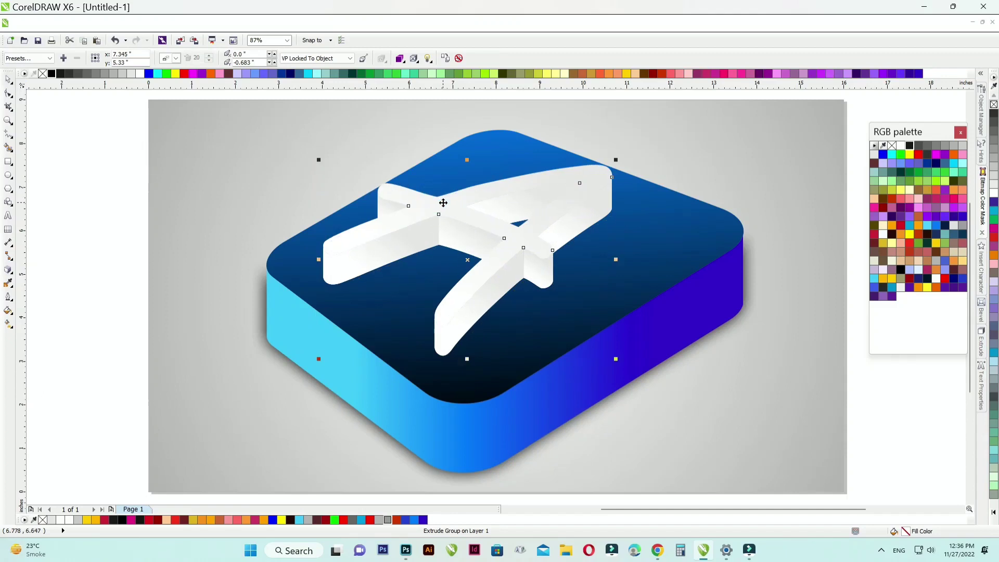
click(90, 148)
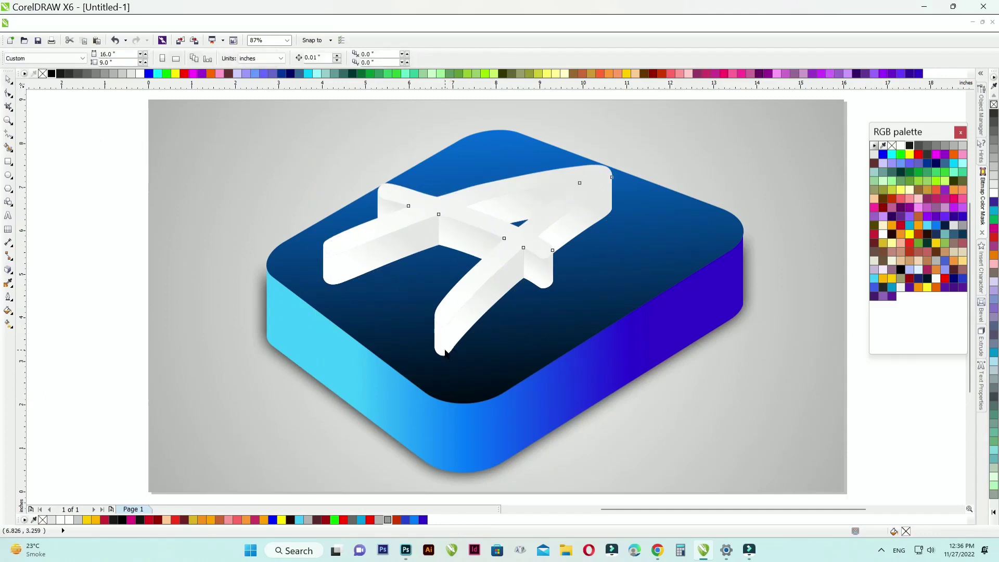
click(446, 354)
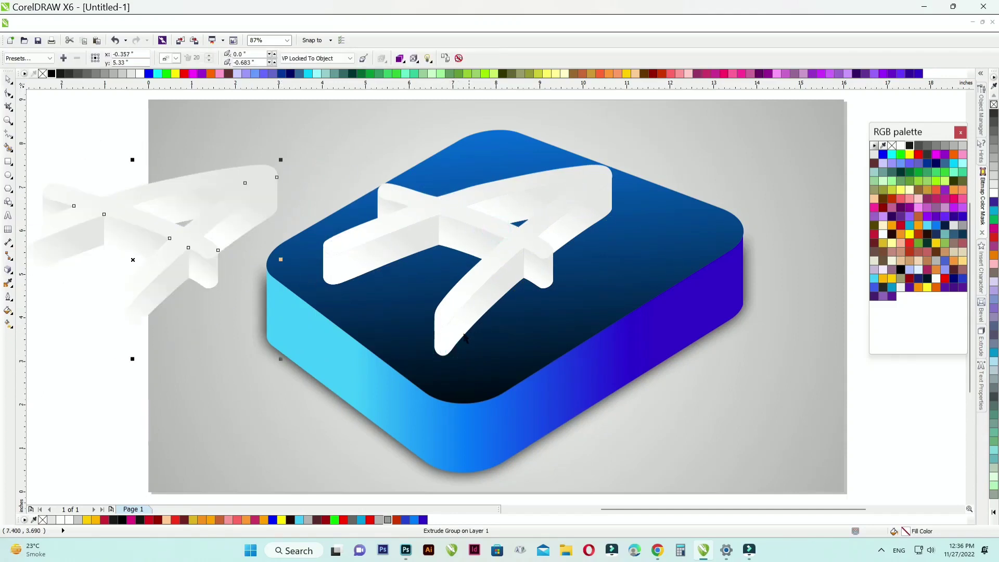
Step: Break the letter A's extrude group on the square apart and ungroup its side faces
right_click(493, 296)
click(588, 323)
click(860, 387)
click(473, 326)
right_click(463, 334)
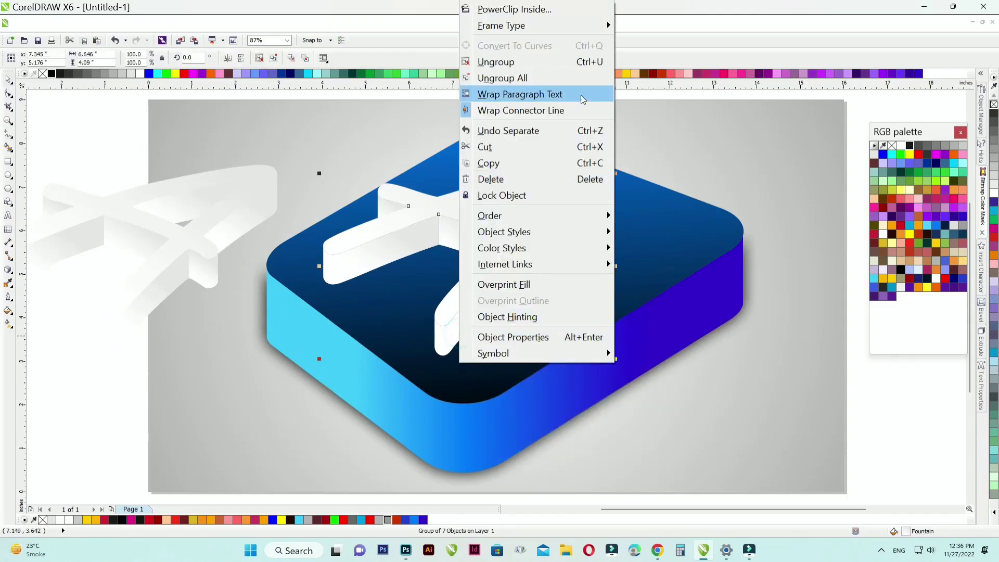
click(572, 61)
click(859, 389)
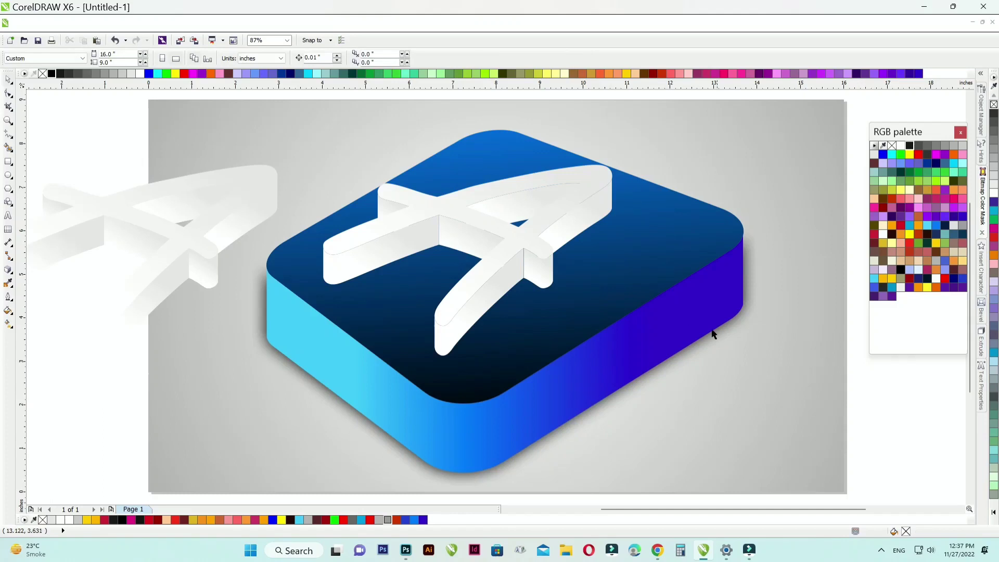
Step: Fill the inner face of the letter's triangular opening with a linear gradient from white to grey
click(525, 202)
key(g)
scroll(536, 198, up, 2)
drag(488, 207, 585, 208)
click(108, 73)
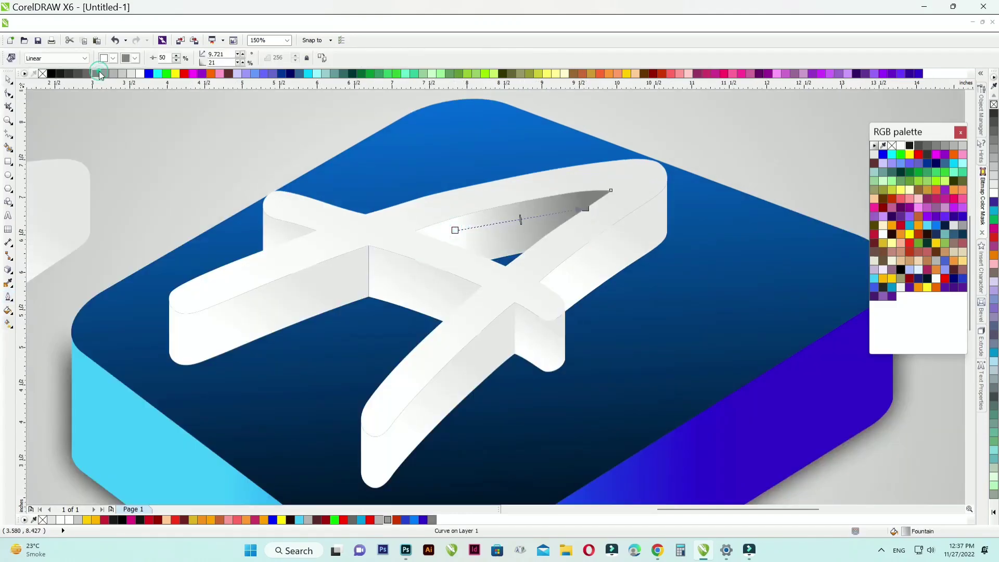
click(108, 74)
click(113, 74)
click(113, 74)
Step: Shade the side faces of the letter's two lower legs with linear gradients from white to grey
click(230, 326)
drag(215, 317, 346, 288)
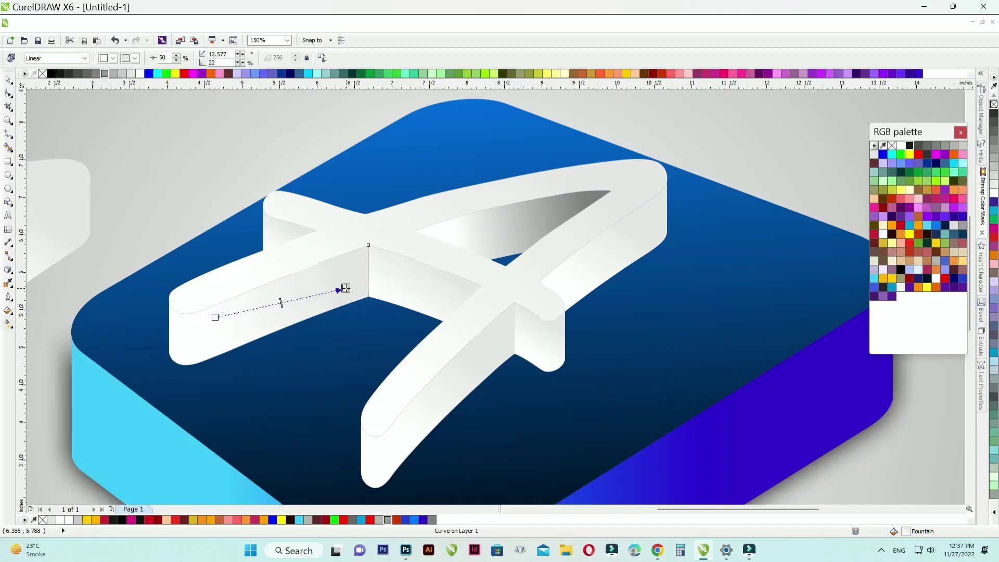
drag(104, 73, 347, 286)
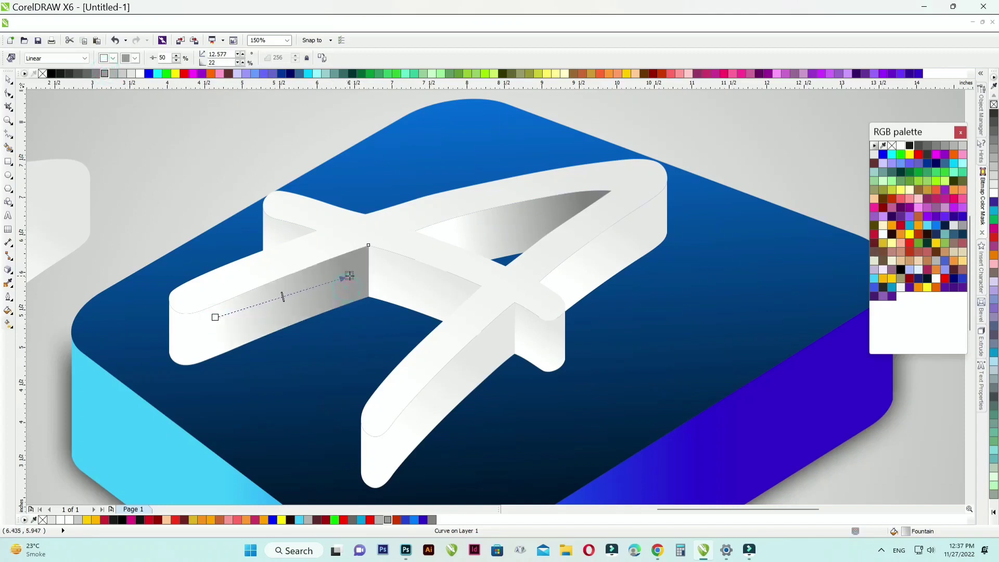
drag(396, 433, 516, 367)
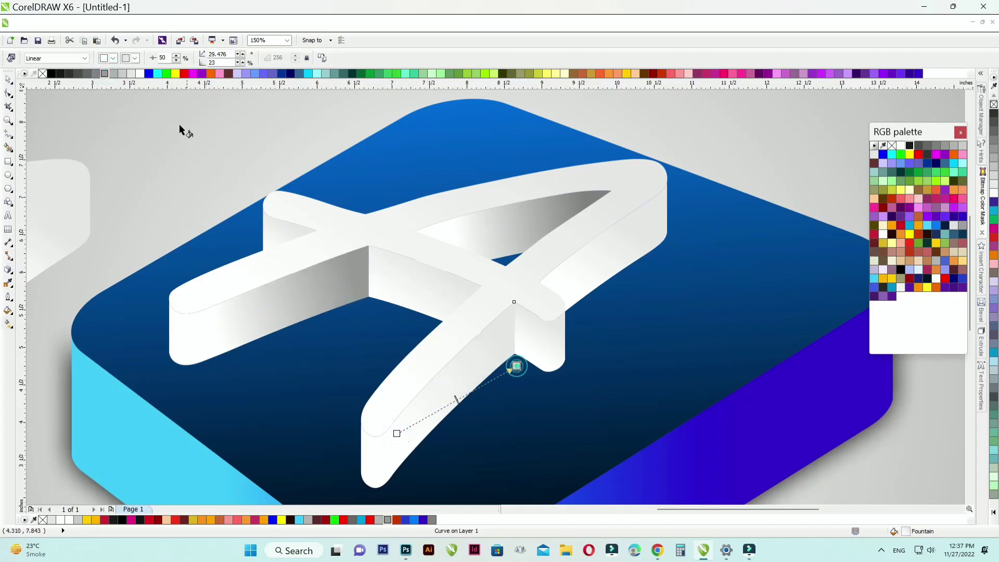
Step: Shade the side faces at the right and left ends of the letter's crossbar with white-to-grey linear gradients
click(528, 333)
mouse_move(515, 328)
mouse_down()
mouse_move(557, 329)
mouse_move(548, 333)
mouse_up()
click(555, 328)
click(105, 72)
click(299, 237)
drag(268, 230, 311, 229)
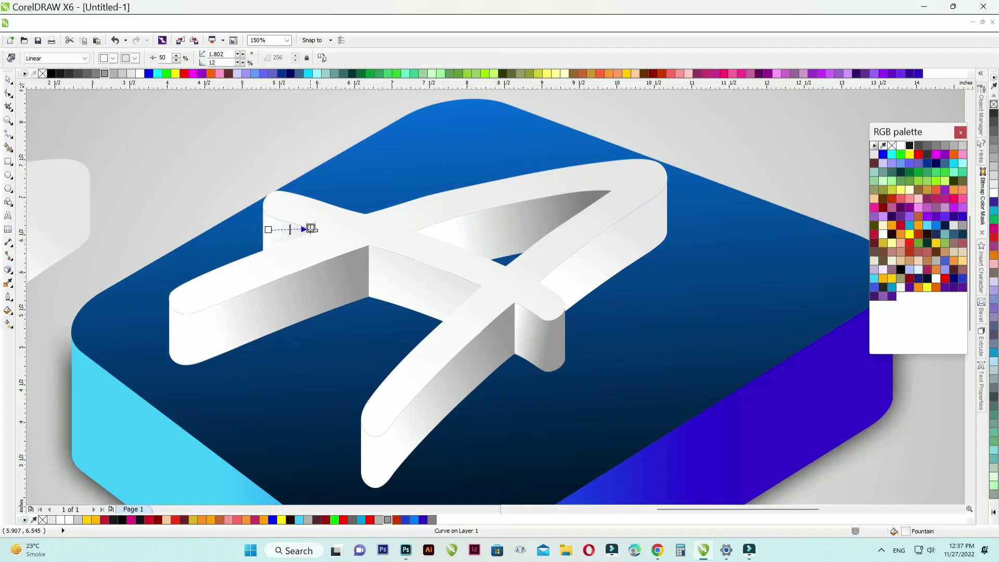
Step: Fill the top face of the letter A on the square with solid white
scroll(491, 229, down, 2)
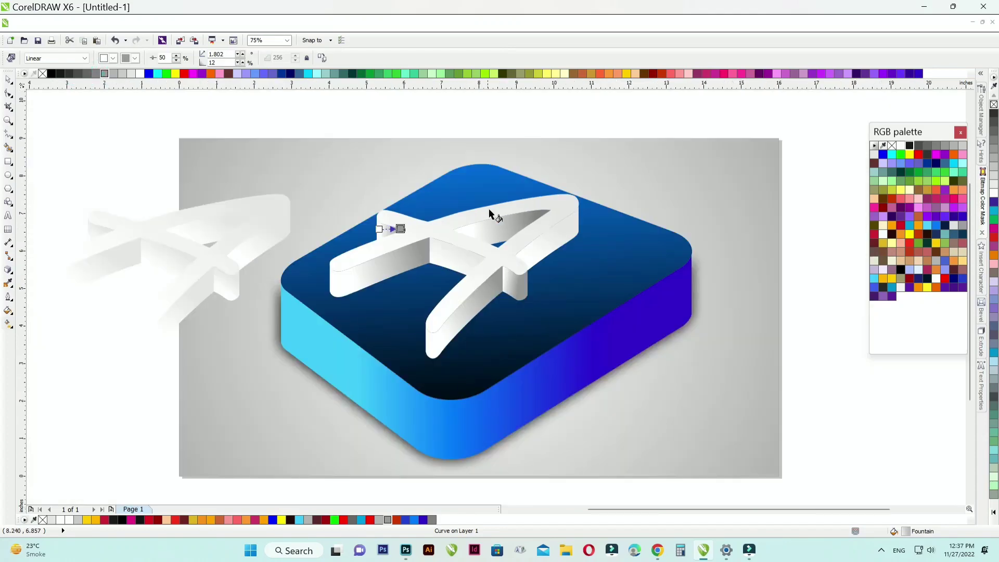
click(9, 82)
drag(286, 111, 635, 372)
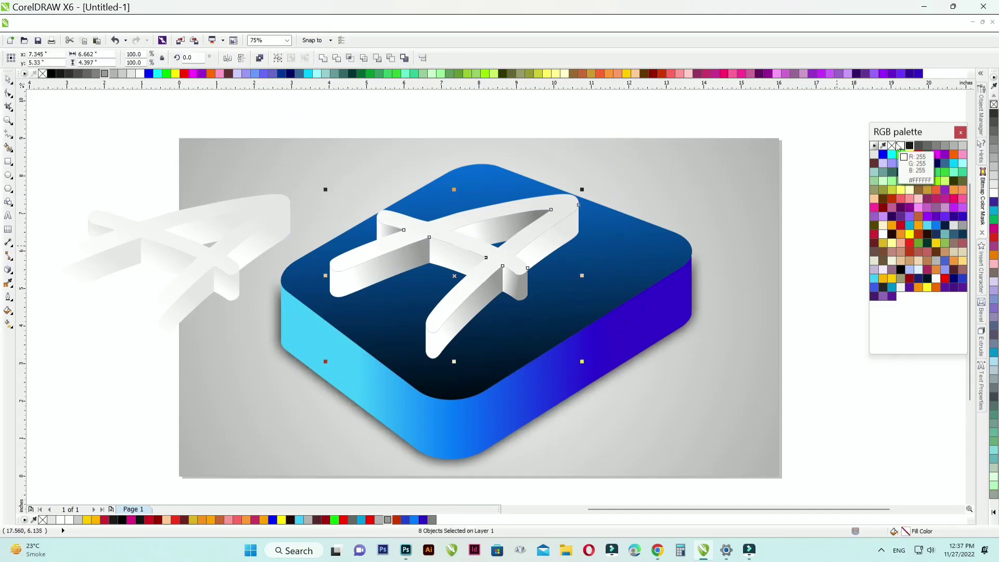
click(808, 145)
scroll(475, 240, up, 2)
click(474, 239)
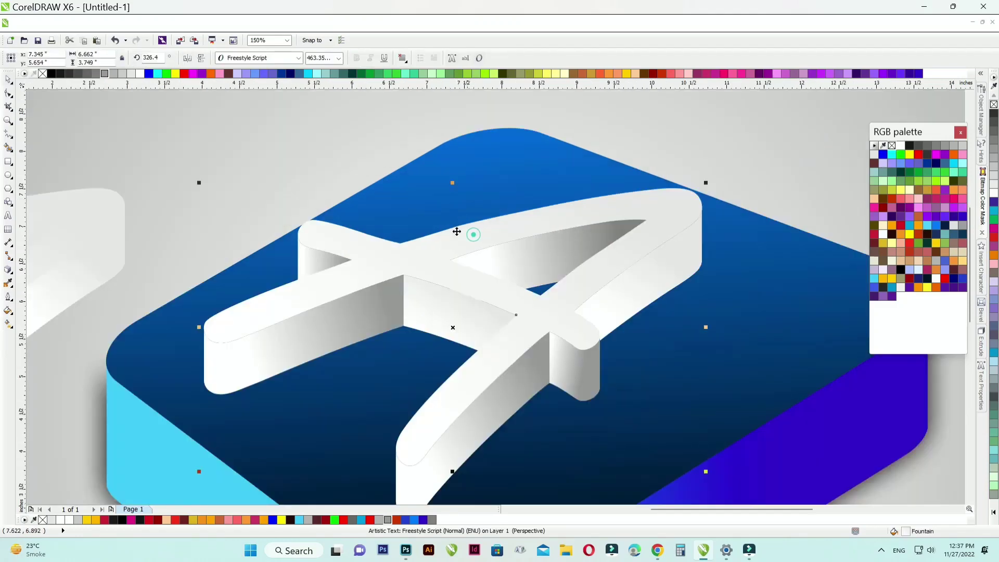
scroll(552, 203, down, 2)
click(561, 116)
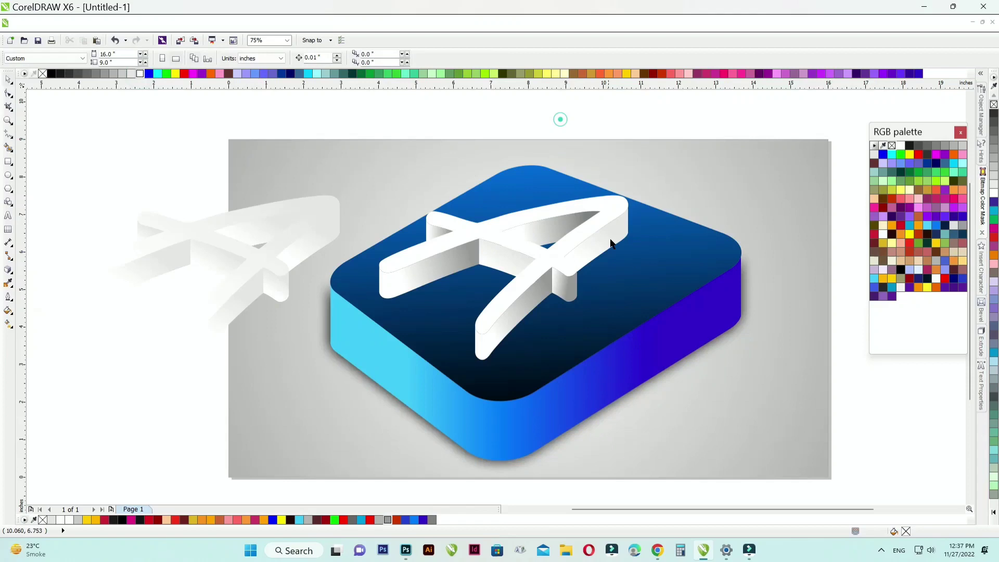
Step: Shade the outer side face of the letter's upper-right stroke with a linear gradient from light grey to medium grey
scroll(599, 240, up, 2)
click(613, 239)
key(g)
drag(570, 280, 534, 255)
drag(621, 226, 614, 243)
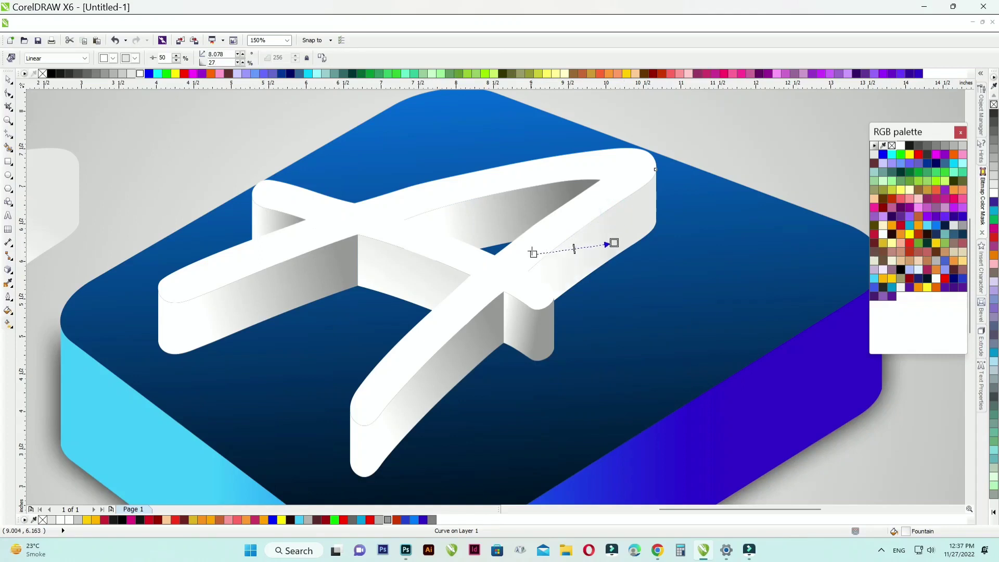
click(128, 76)
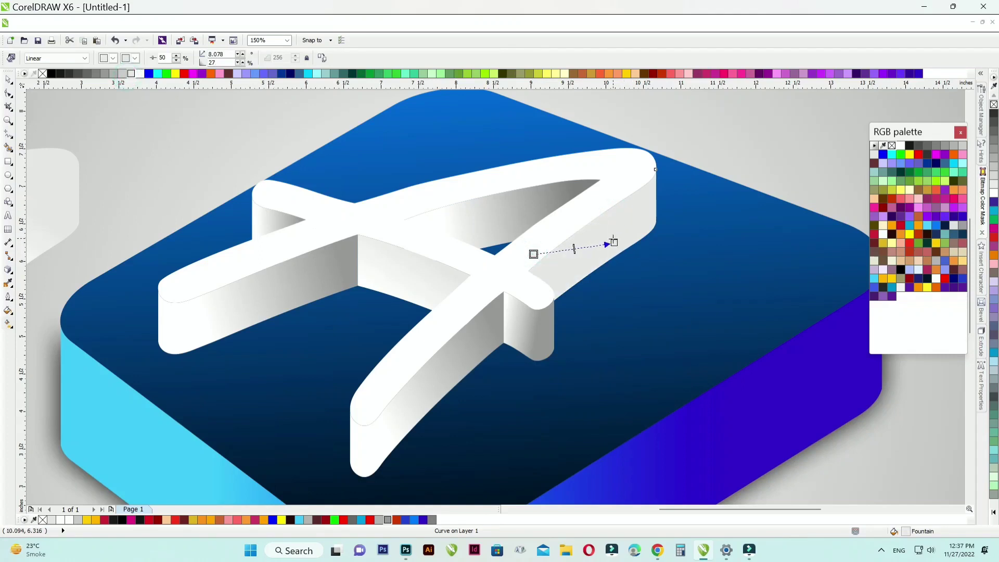
click(112, 73)
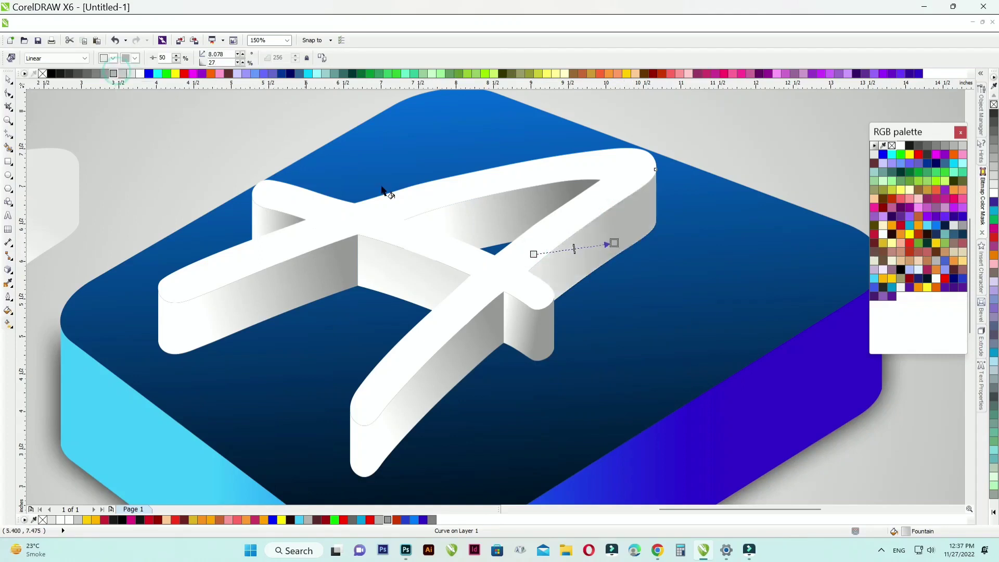
drag(533, 254, 538, 253)
click(131, 75)
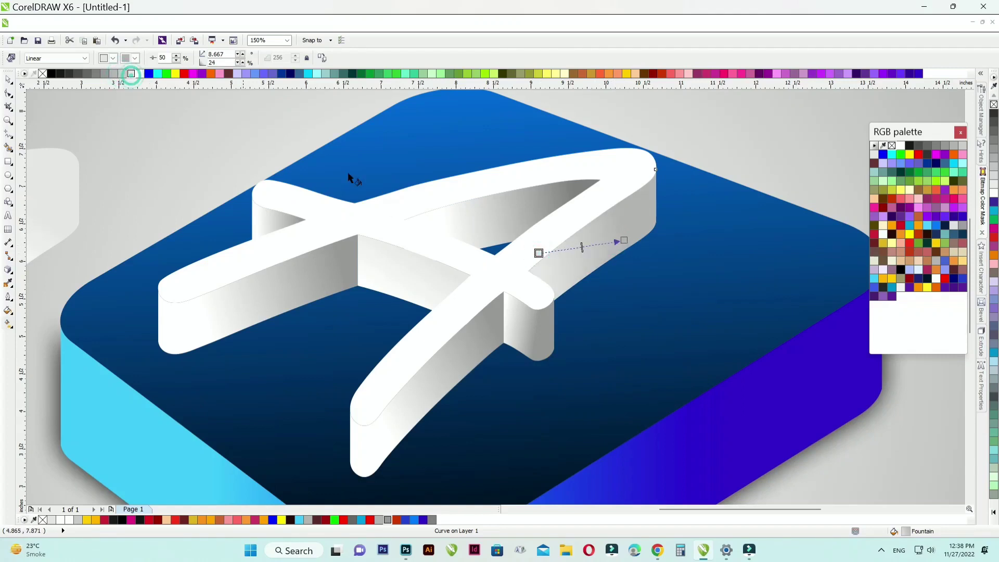
Step: Recolour the gradients on the triangular opening's inner face and the lower-left leg's side face to run from light grey to medium grey
click(491, 221)
click(444, 220)
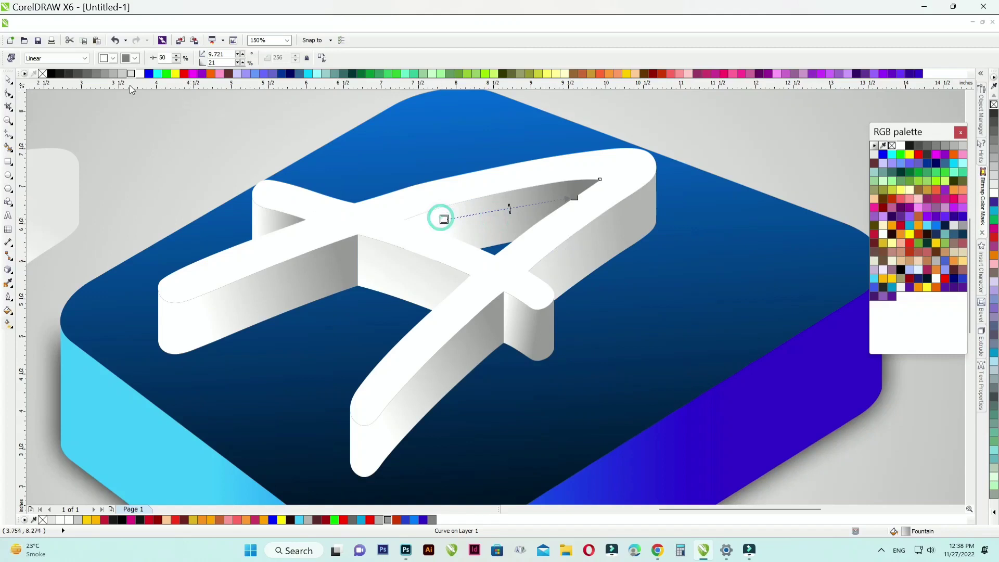
click(131, 74)
click(574, 196)
click(113, 74)
click(266, 299)
click(123, 73)
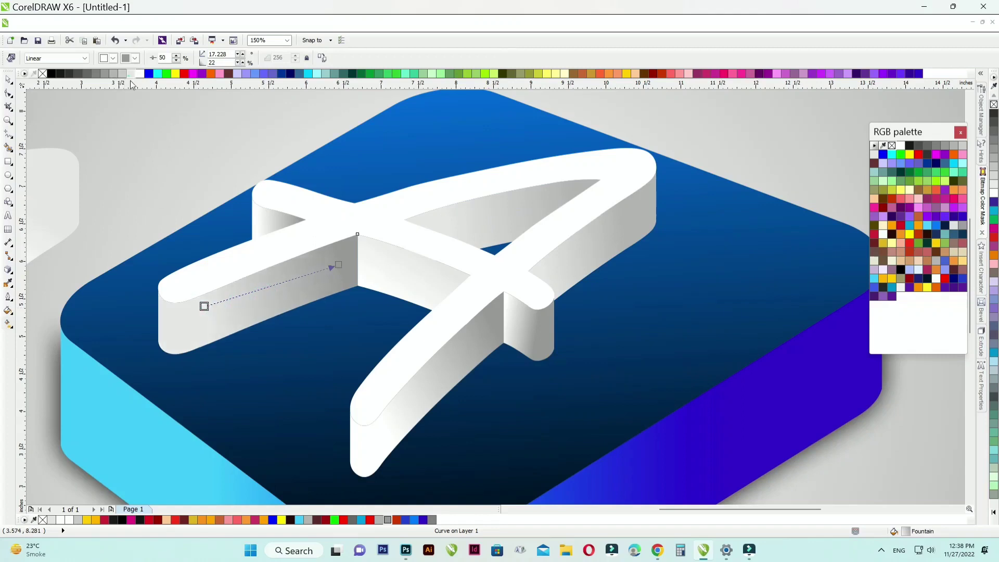
click(114, 74)
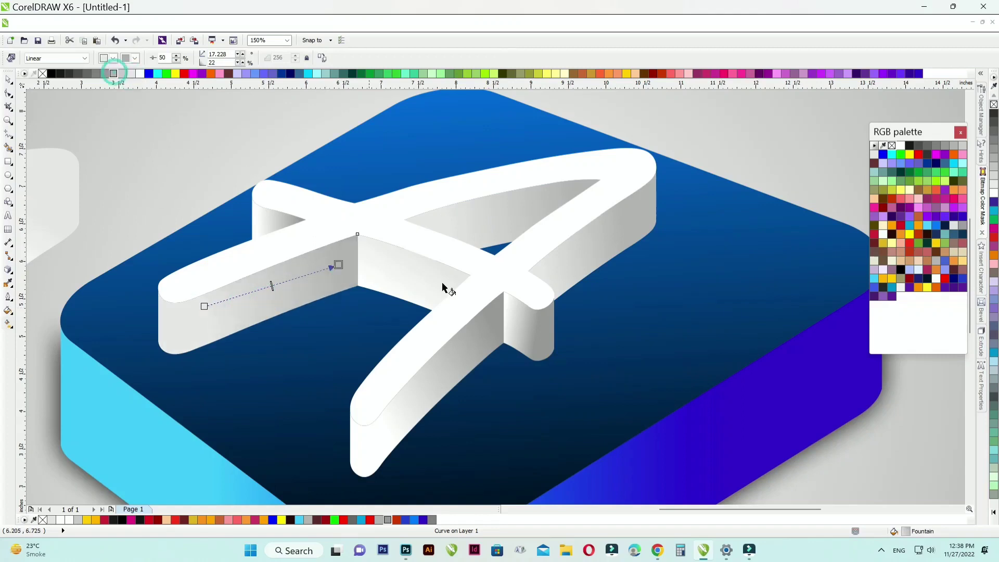
Step: Shade the crossbar's side face between the two legs with a horizontal linear gradient from light grey to grey
click(388, 261)
drag(380, 262, 453, 261)
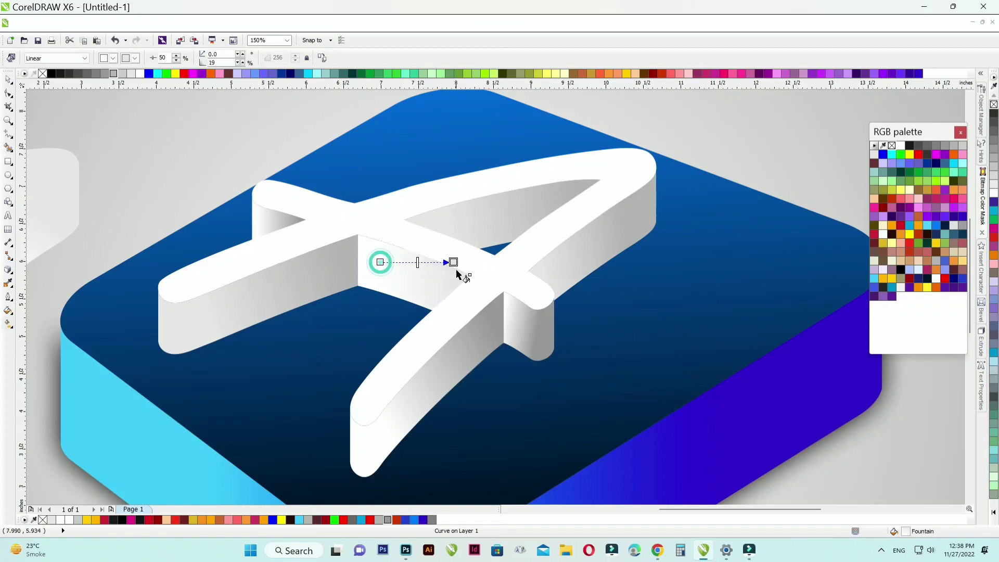
click(105, 73)
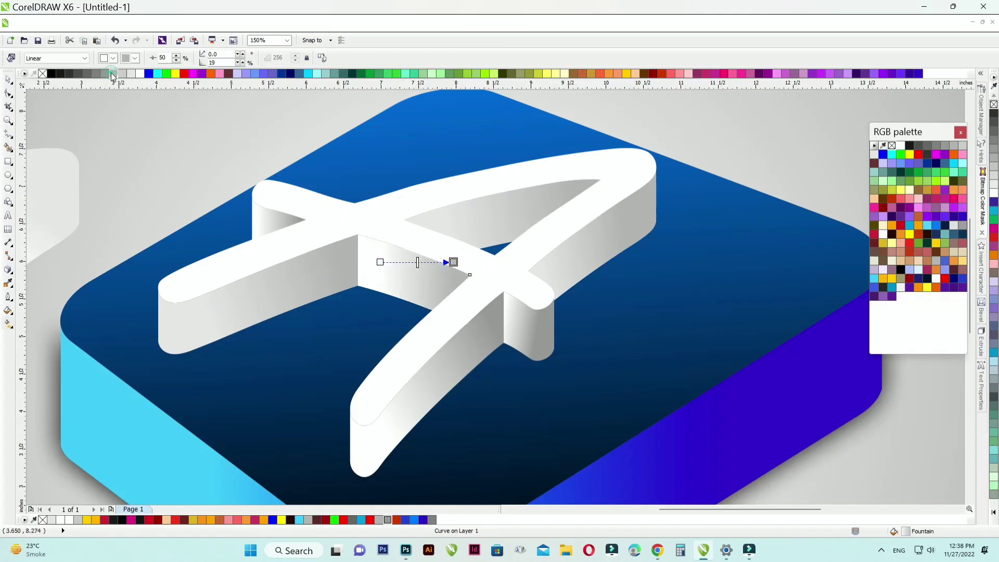
scroll(406, 215, down, 3)
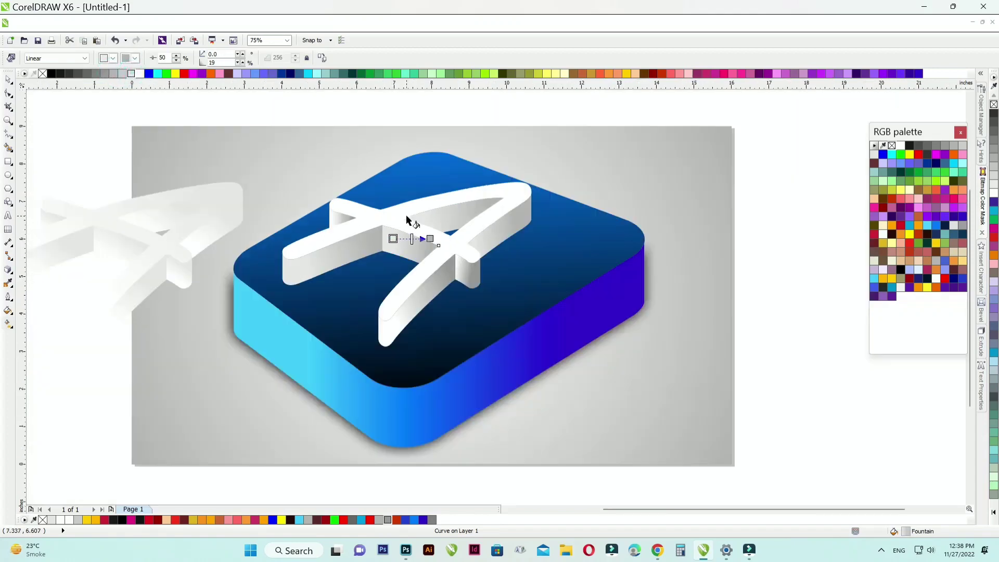
scroll(419, 274, up, 3)
Step: Recolour the gradients on the front leg's side face and the crossbar's right end to run from light grey to medium grey
click(438, 365)
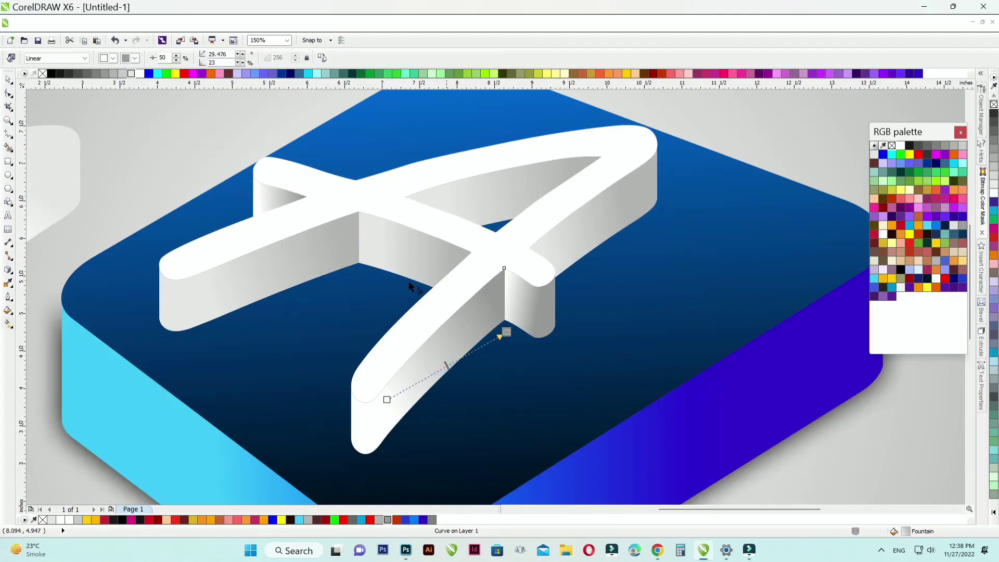
click(506, 331)
click(131, 74)
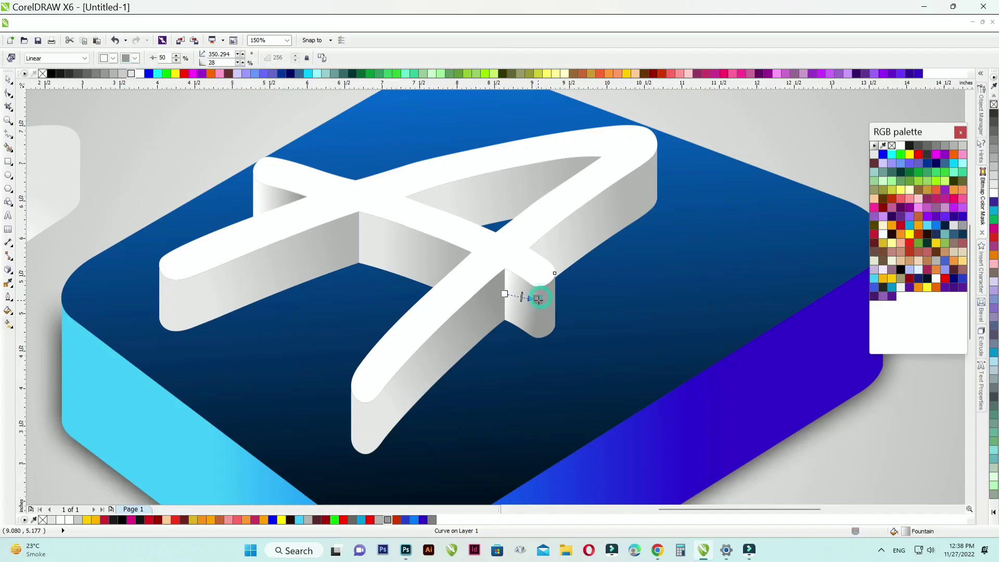
click(111, 74)
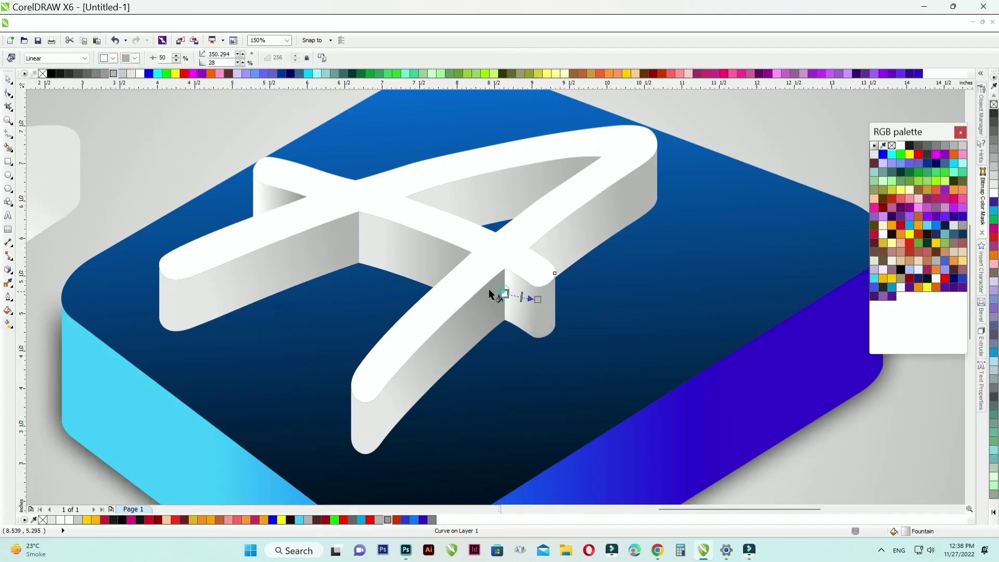
click(131, 73)
click(14, 82)
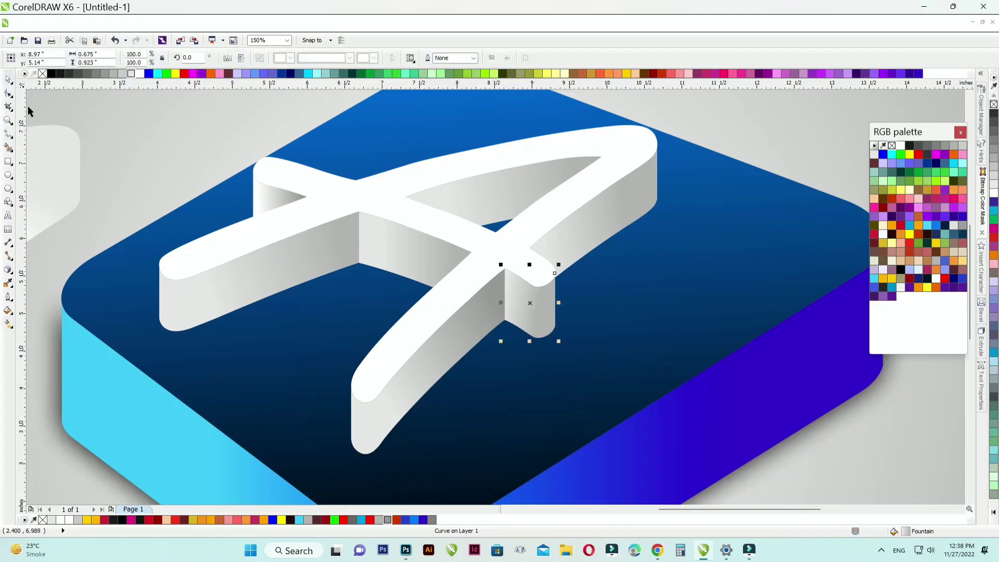
scroll(333, 215, down, 2)
click(767, 315)
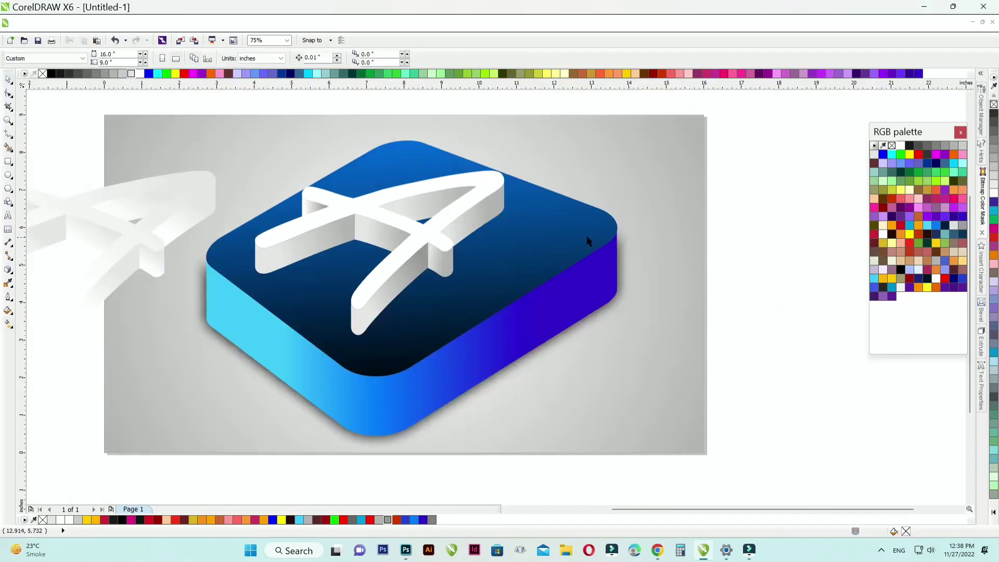
Step: Move the spare extruded letter A up and away from the page and fill it with black
scroll(586, 235, down, 1)
scroll(330, 234, up, 1)
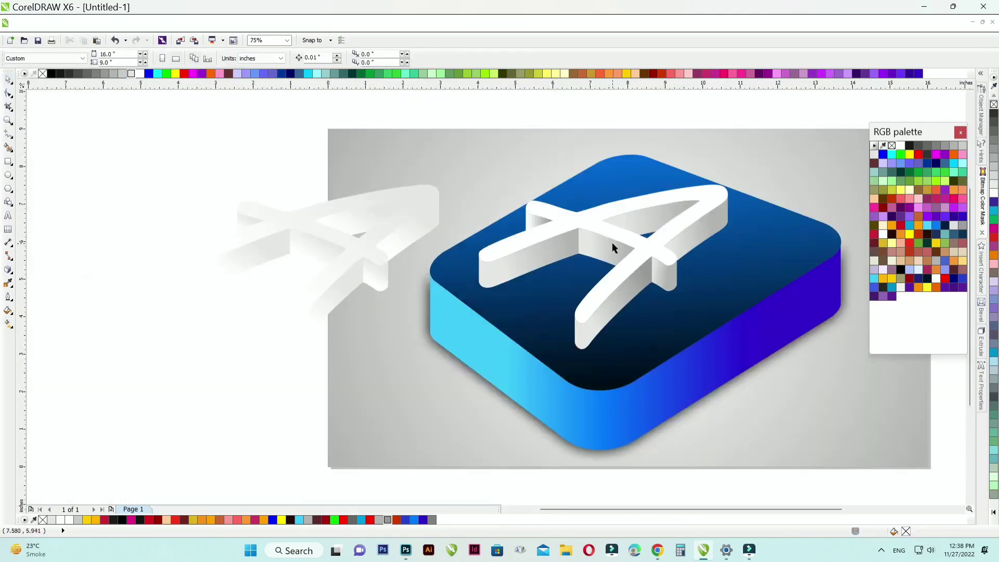
scroll(610, 222, up, 1)
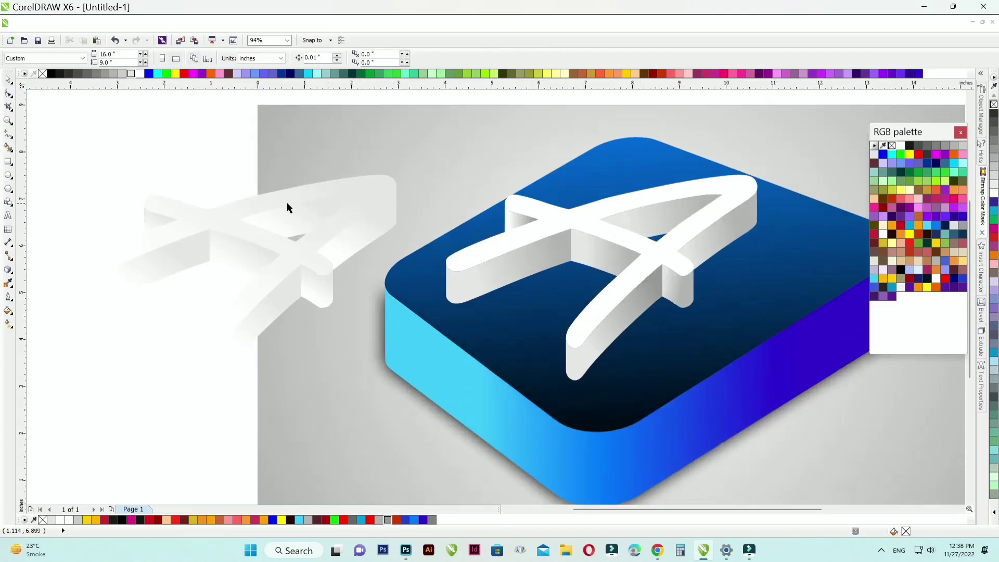
click(241, 203)
scroll(229, 213, down, 1)
drag(229, 212, 152, 136)
scroll(235, 211, down, 1)
click(52, 73)
scroll(192, 177, up, 6)
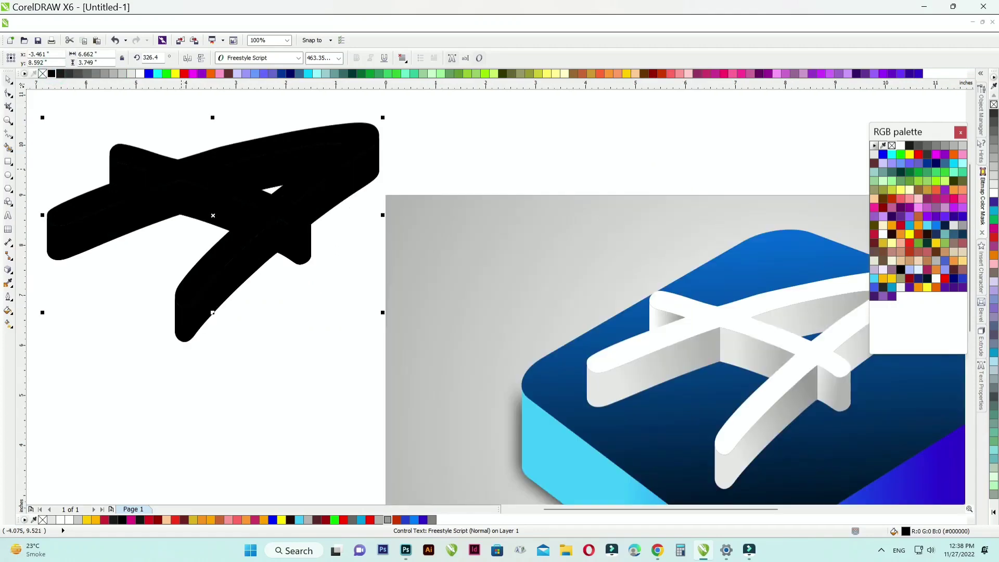
Step: Try to convert the black extruded letter to a 300 dpi RGB bitmap, and undo the conversion
click(245, 22)
click(260, 34)
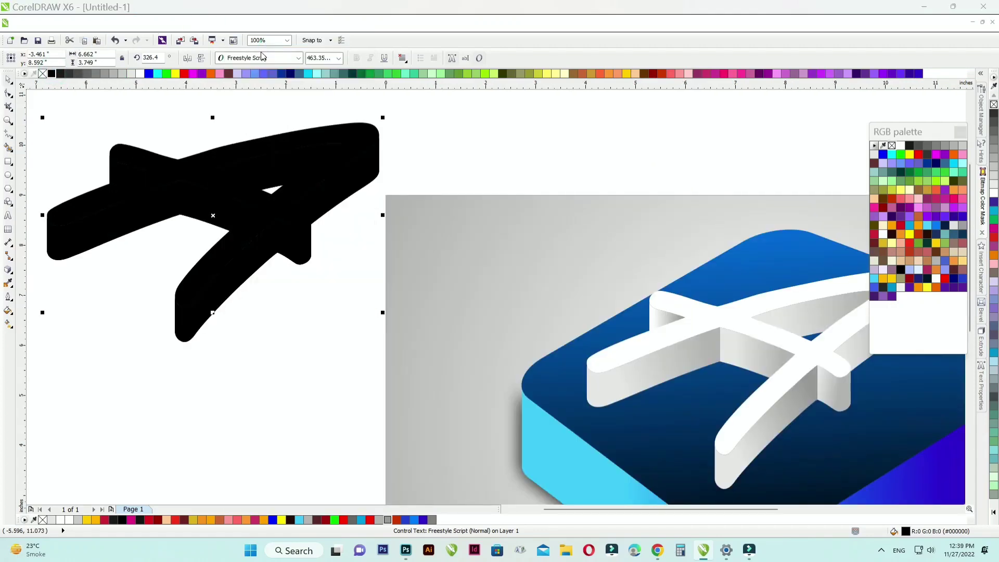
click(476, 335)
click(542, 306)
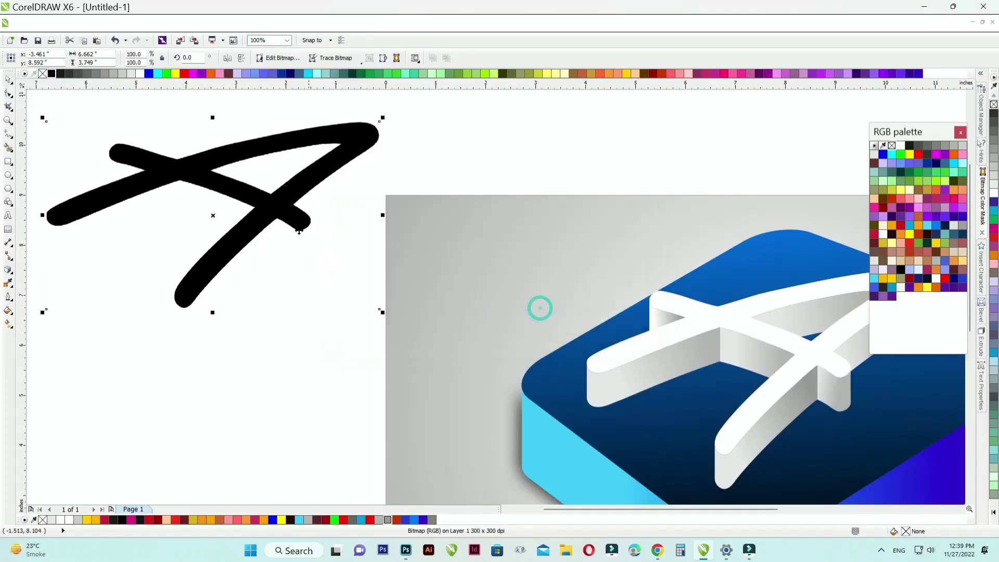
key(ctrl+z)
Step: Break the black letter's extrude group apart and weld its face and sides into a single shape
scroll(289, 218, down, 1)
click(257, 151)
right_click(275, 238)
click(424, 265)
drag(148, 133, 370, 307)
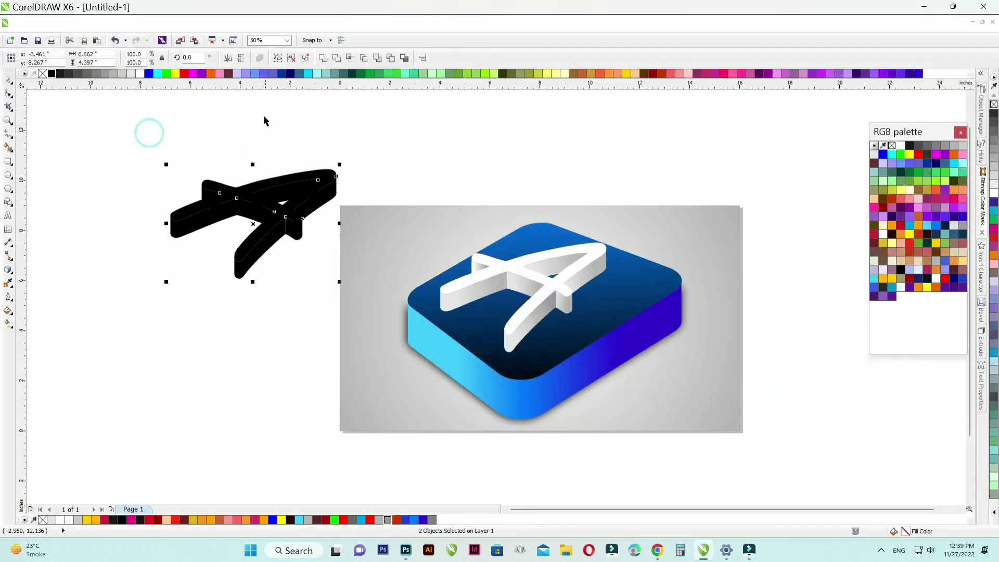
click(324, 59)
Step: Convert the welded black letter to a 300 dpi RGB bitmap with anti-aliasing and a transparent background
click(238, 27)
click(260, 38)
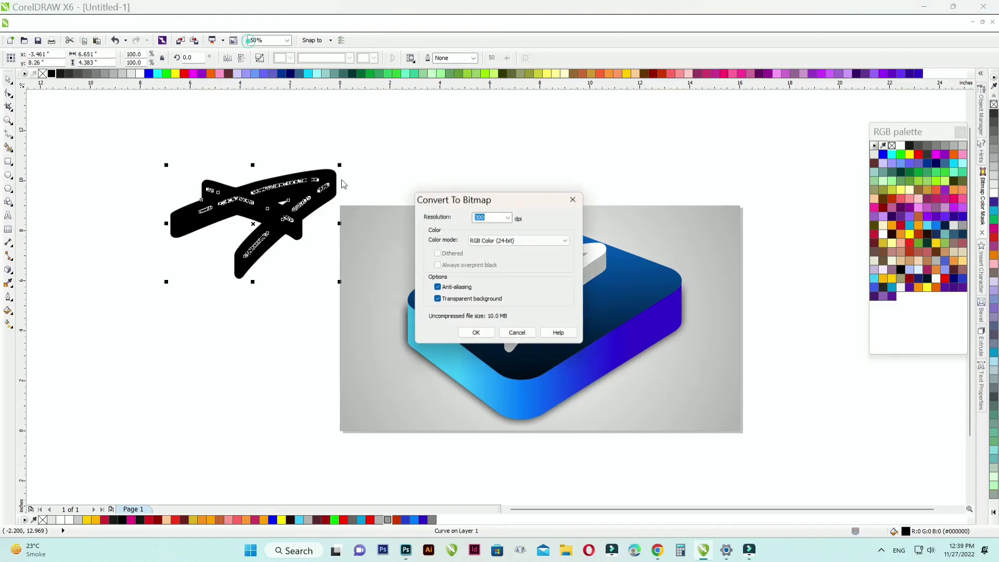
click(476, 331)
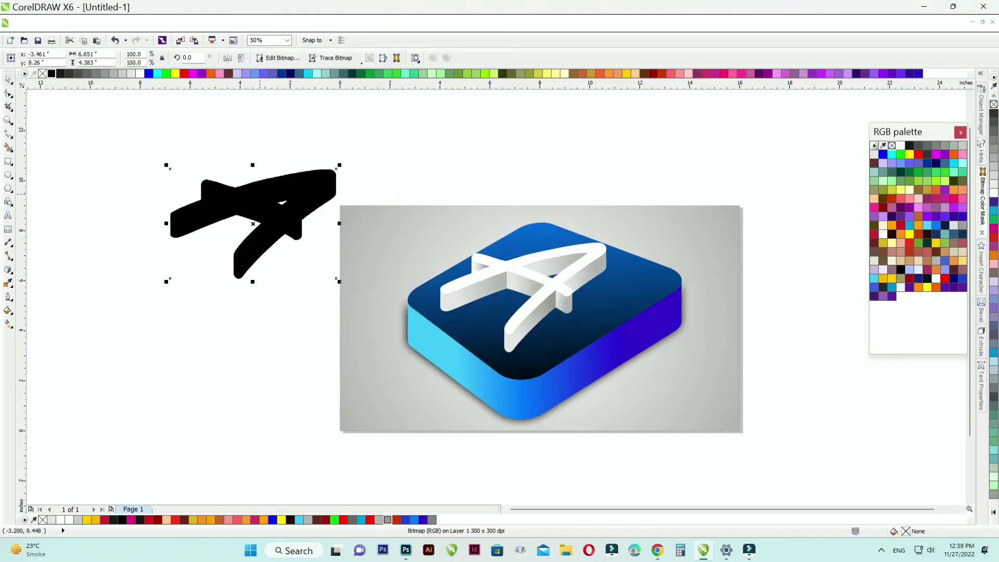
Step: Align the black bitmap behind the letter A on the square, nudge it slightly downward, and delete it
drag(261, 210, 543, 261)
scroll(564, 288, up, 1)
drag(531, 261, 495, 236)
scroll(500, 265, up, 1)
mouse_move(497, 232)
mouse_down()
mouse_move(496, 218)
mouse_move(496, 230)
mouse_up()
scroll(496, 222, down, 1)
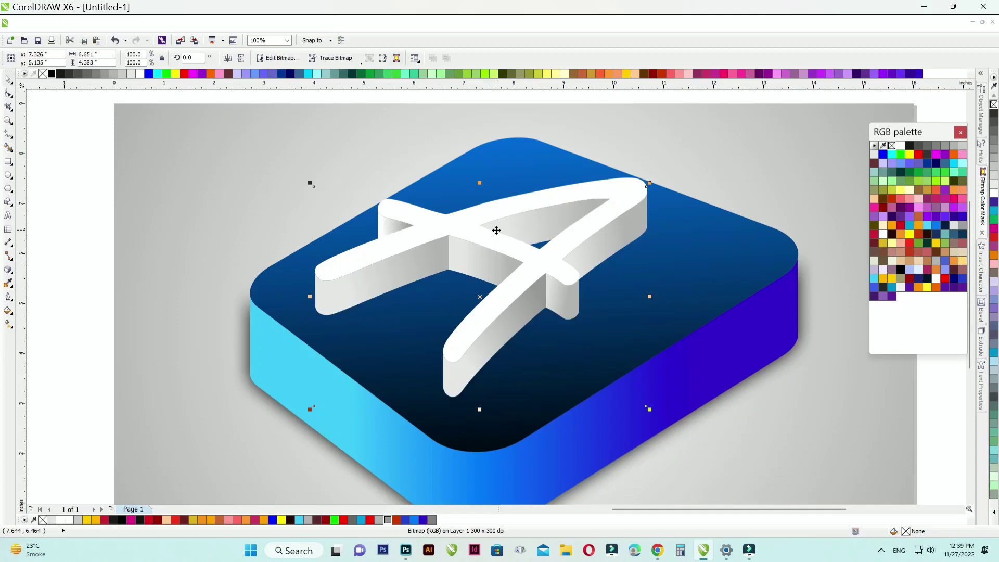
key(Down)
key(Down)
key(Down)
key(Down)
key(Down)
key(Down)
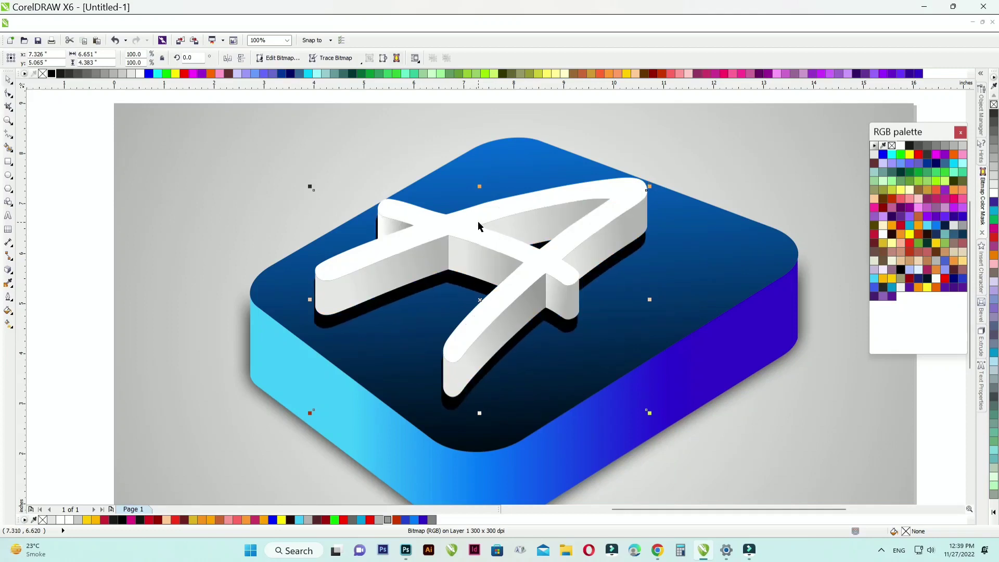
key(Delete)
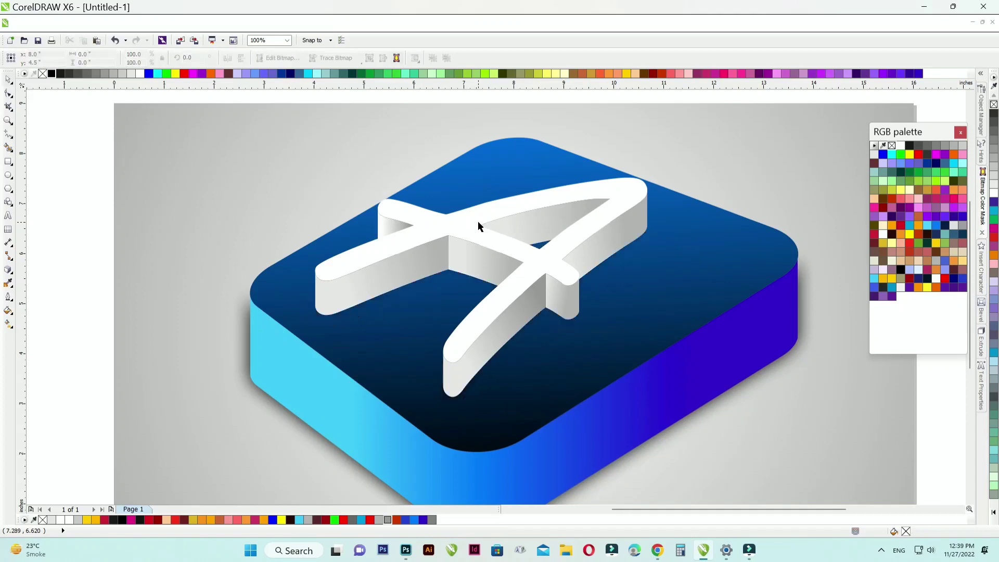
Step: Duplicate all pieces of the shaded letter A and place the duplicate outside the page's left edge
scroll(477, 220, down, 1)
drag(218, 147, 591, 311)
right_click(477, 219)
click(515, 128)
right_click(164, 198)
click(199, 291)
drag(397, 241, 79, 245)
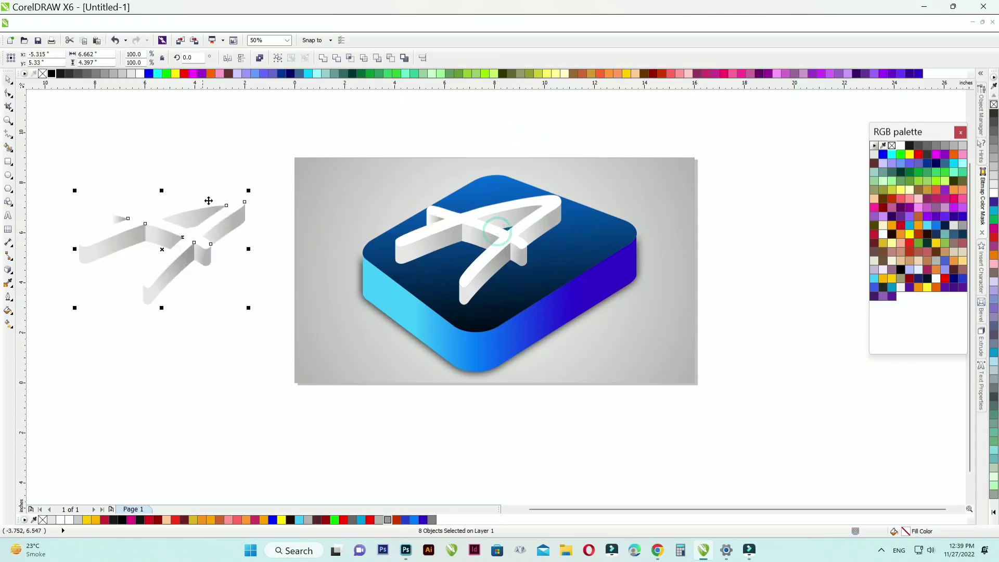
Step: Convert the duplicated letter pieces to a 300 dpi RGB bitmap with anti-aliasing and a transparent background
click(203, 23)
click(249, 40)
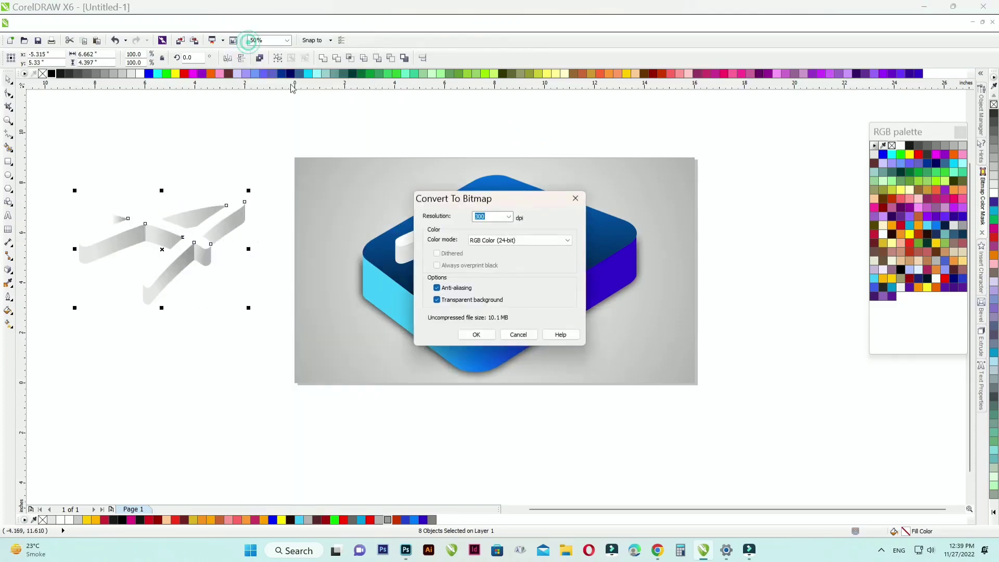
click(476, 335)
Step: Move the letter bitmap back behind the letter A on the square and nudge it slightly down and to the right
drag(164, 227, 480, 224)
scroll(474, 231, up, 1)
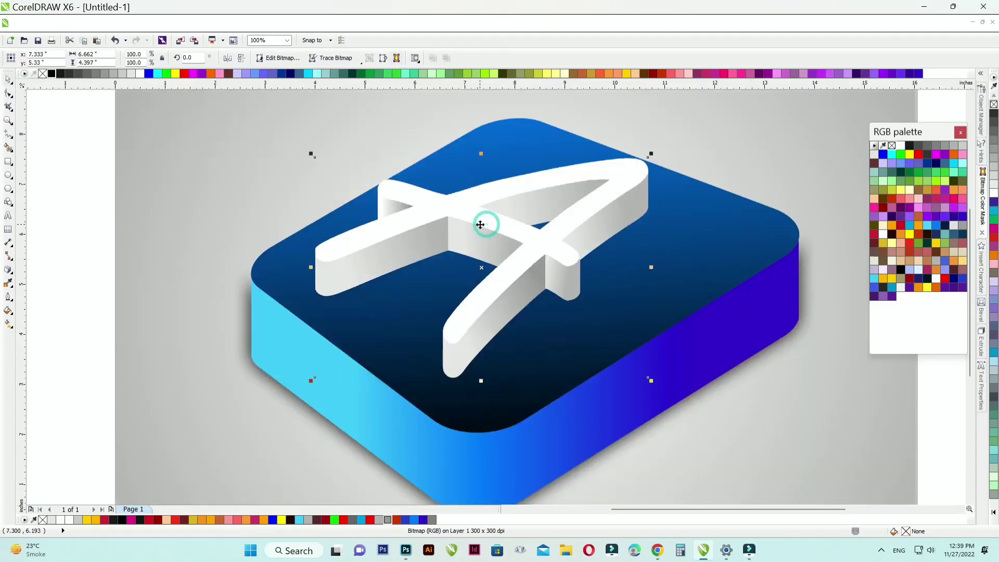
key(Down)
key(Down)
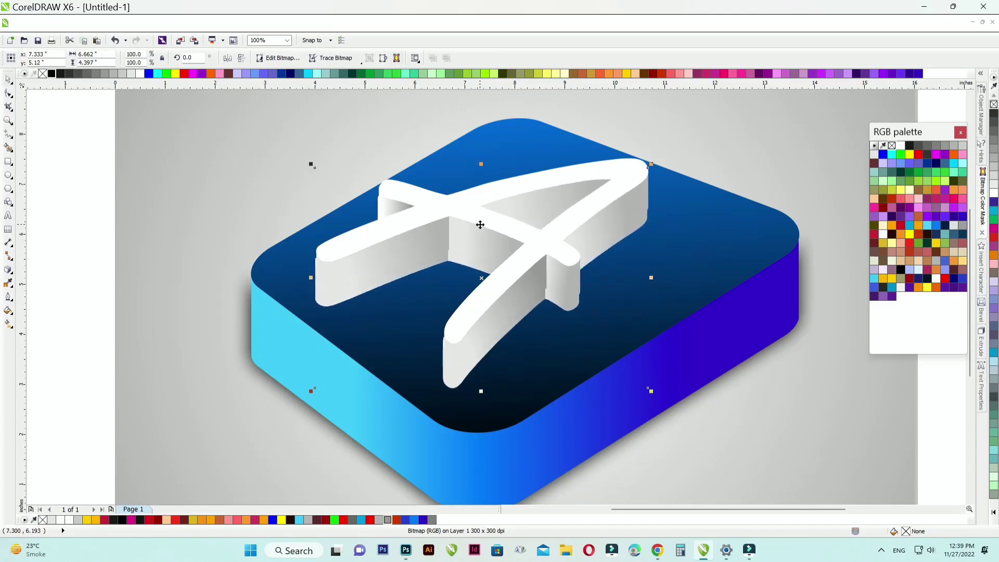
key(Right)
key(Right)
key(Right)
key(Down)
key(Down)
key(Down)
key(Down)
key(Down)
key(Down)
key(Down)
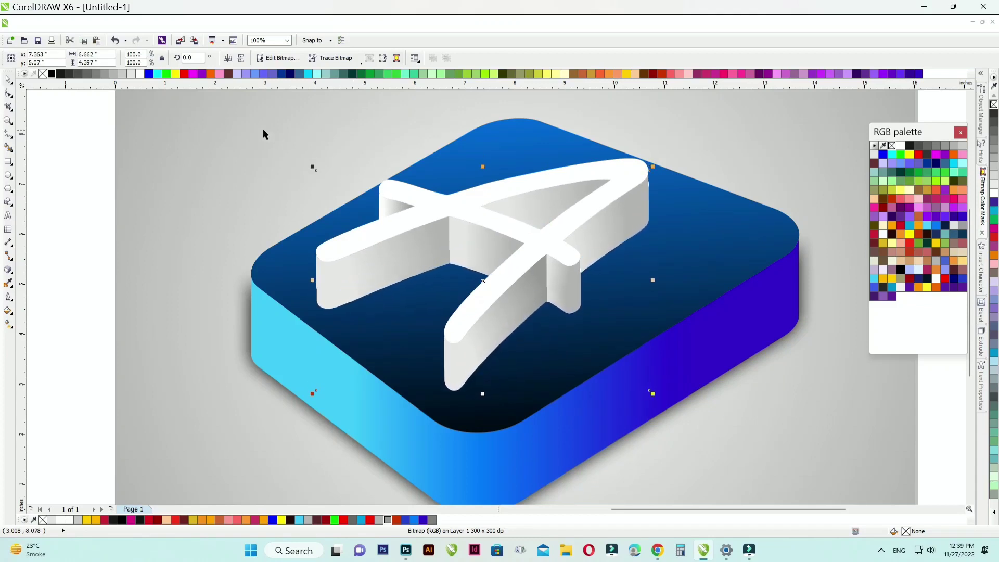
Step: Nudge the letter bitmap behind the letter A further down to a vertical position of 5.0 inches
key(Down)
key(Down)
key(Down)
key(Down)
key(Down)
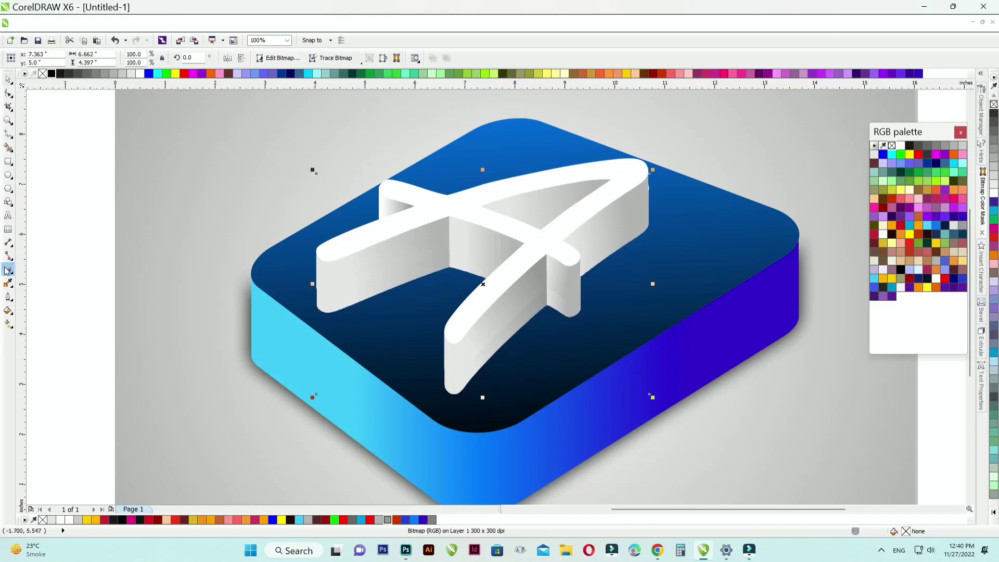
Step: Apply a uniform transparency of 80 in Normal mode to the letter bitmap behind the letter A
click(8, 283)
click(8, 269)
click(52, 377)
click(56, 57)
click(55, 75)
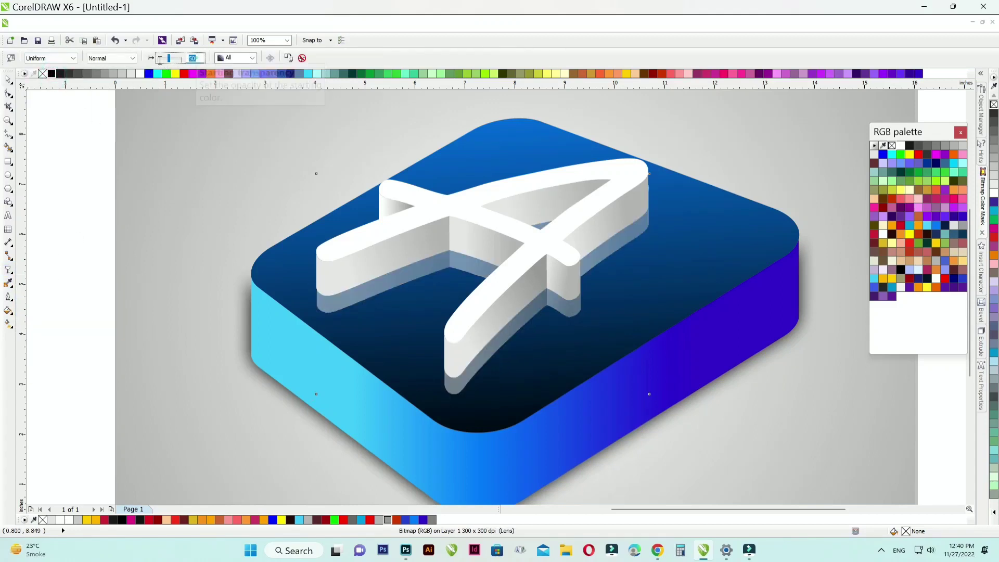
text(80)
key(Return)
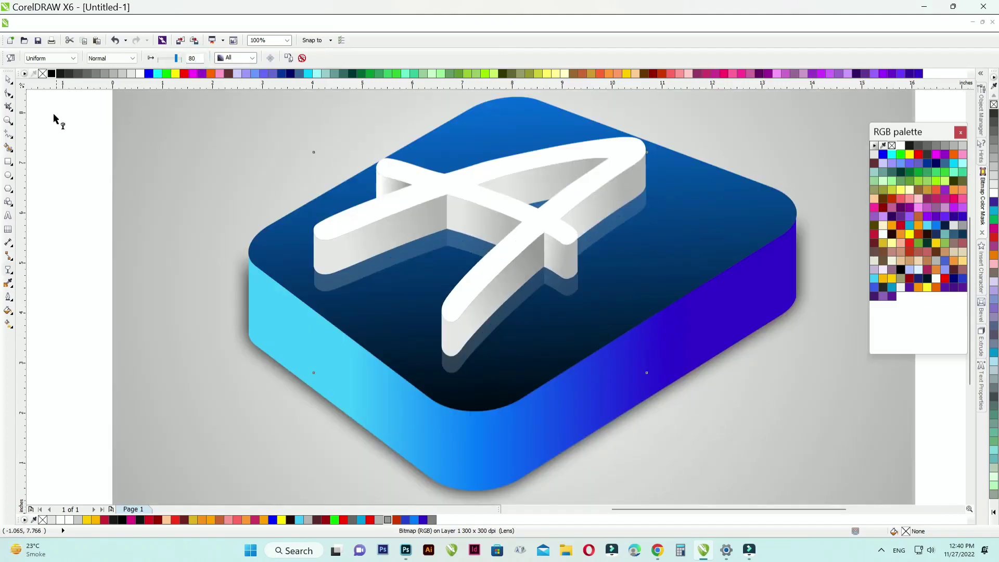
Step: Nudge the transparent letter reflection down to a vertical position of 4.81 inches and deselect it
click(8, 79)
key(Down)
key(Down)
key(Down)
key(Down)
key(Down)
key(Down)
key(Down)
key(Down)
key(Down)
key(Down)
key(Down)
key(Down)
key(Down)
key(Down)
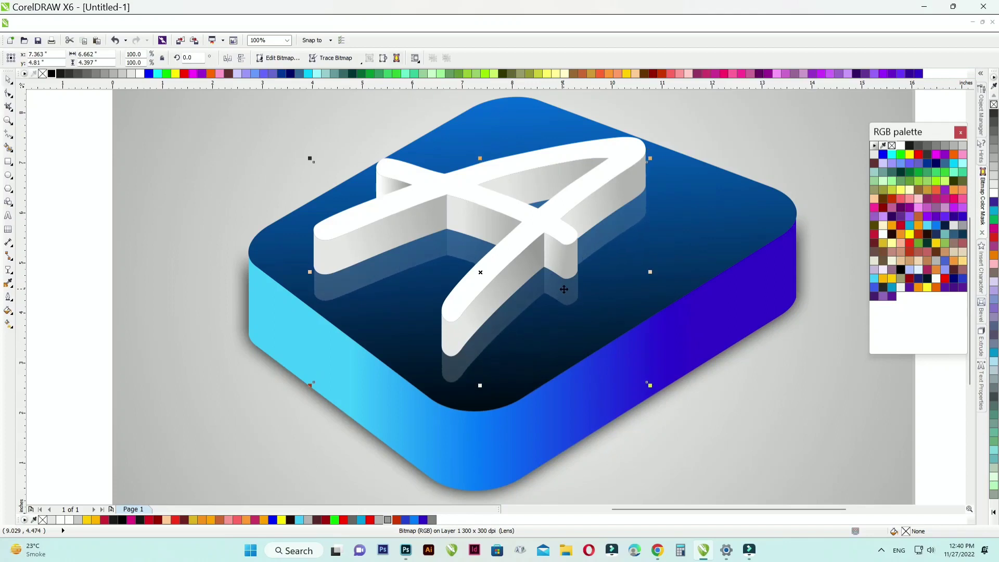
click(81, 234)
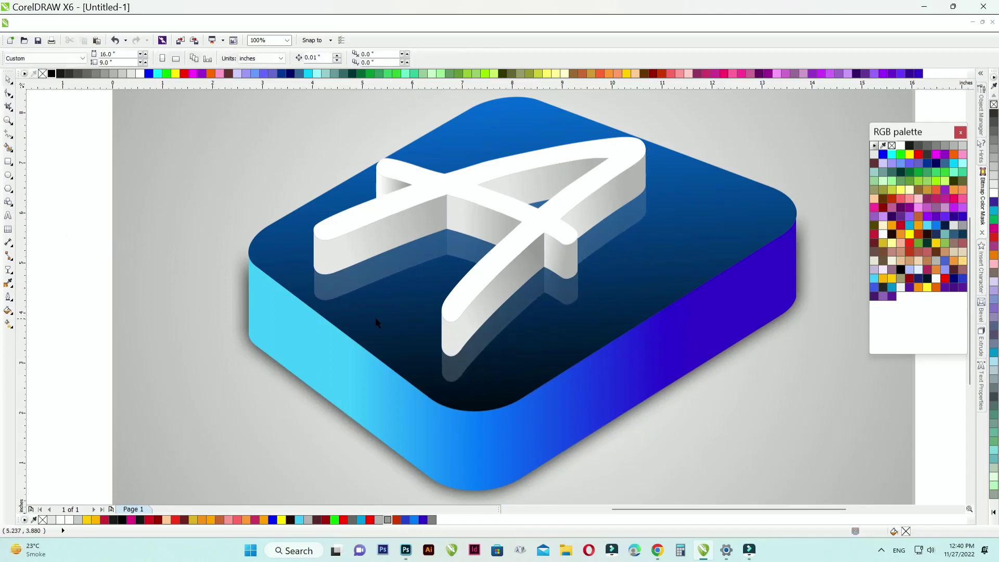
Step: Recolour the outer end of the background rectangle's radial fountain fill to golden orange-yellow, trying plain yellow first, and deselect the rectangle
scroll(376, 320, down, 1)
click(836, 112)
click(10, 327)
click(61, 332)
click(699, 398)
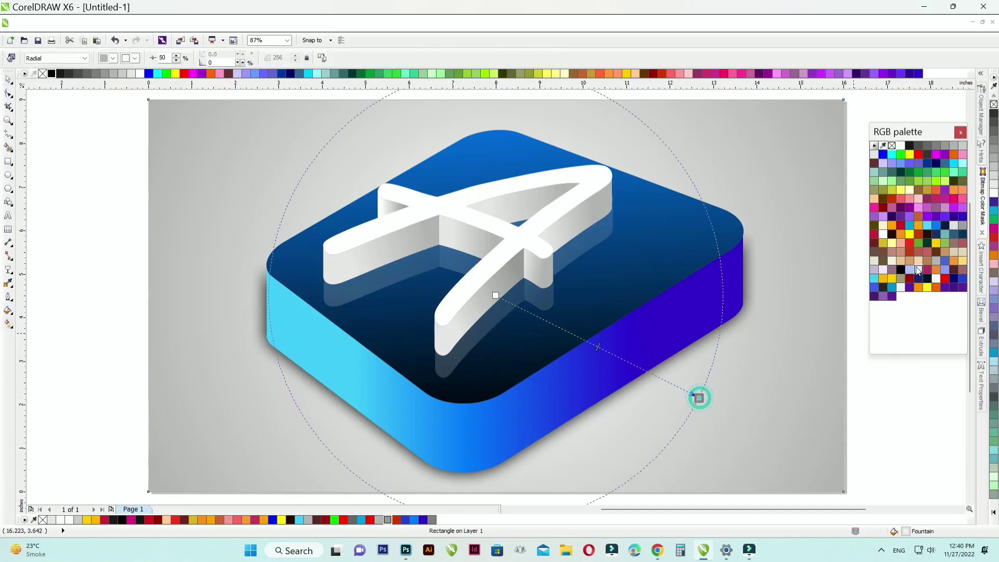
click(920, 287)
click(929, 288)
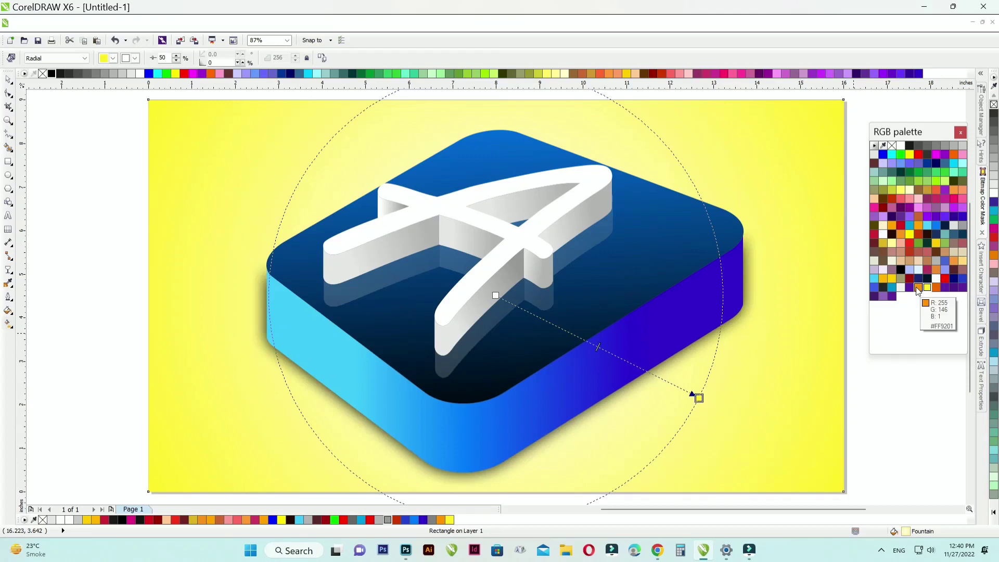
click(918, 288)
click(892, 280)
click(883, 280)
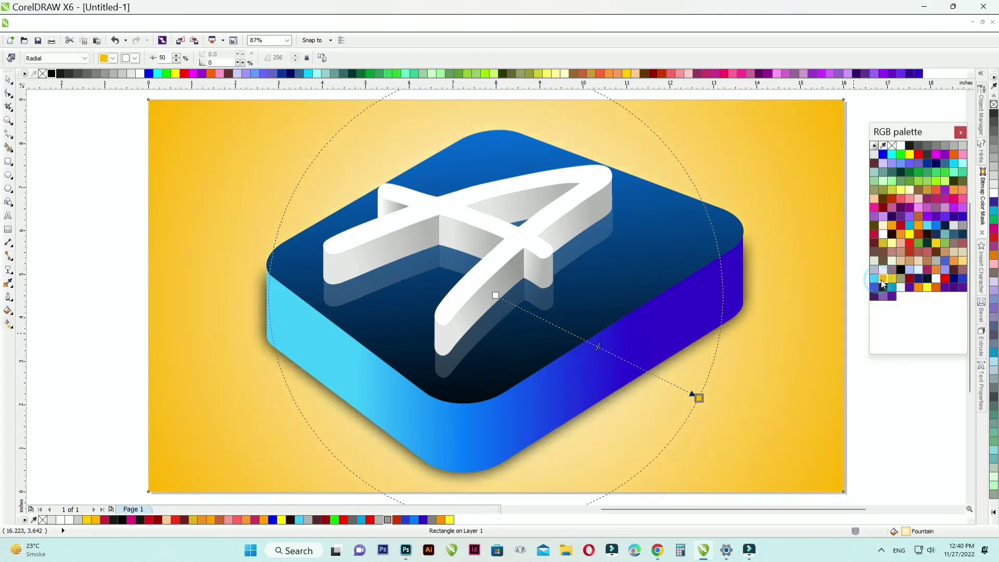
click(8, 79)
click(97, 193)
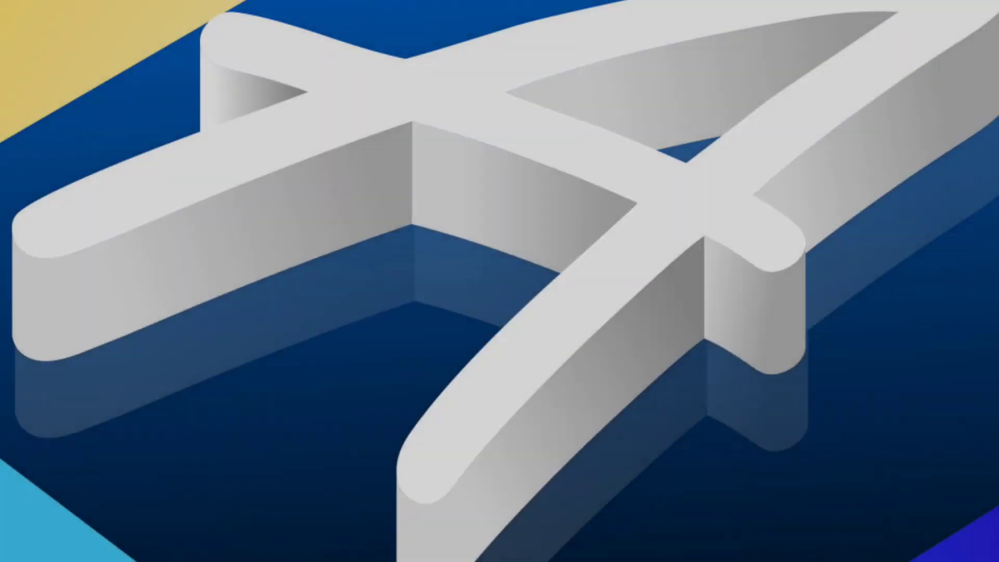